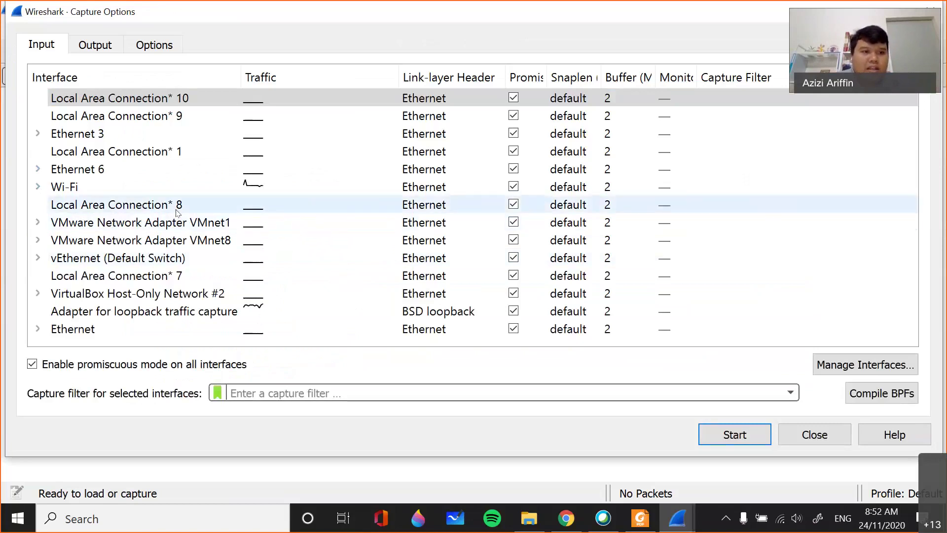
Step: Start a live capture on the Wi-Fi interface and stop it after a few seconds
left_click(177, 209)
left_click(114, 190)
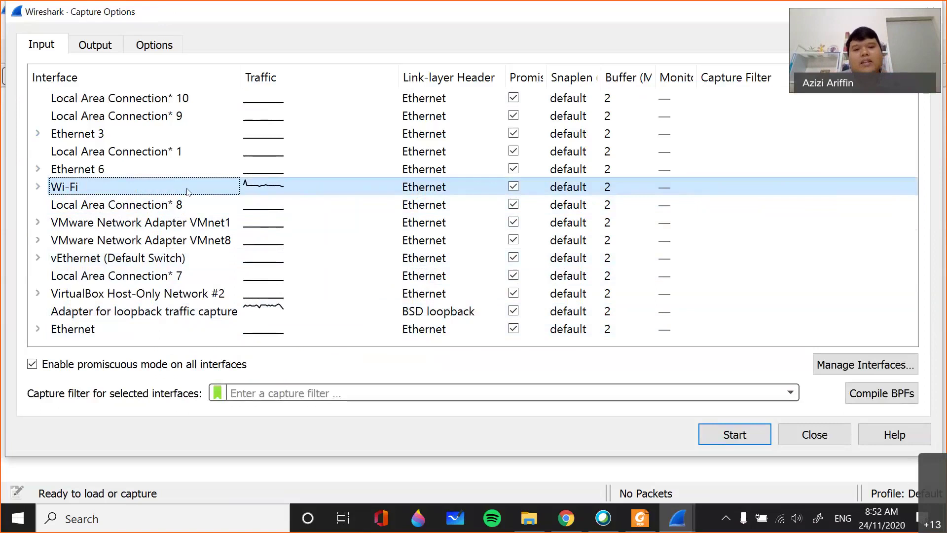
mouse_move(186, 193)
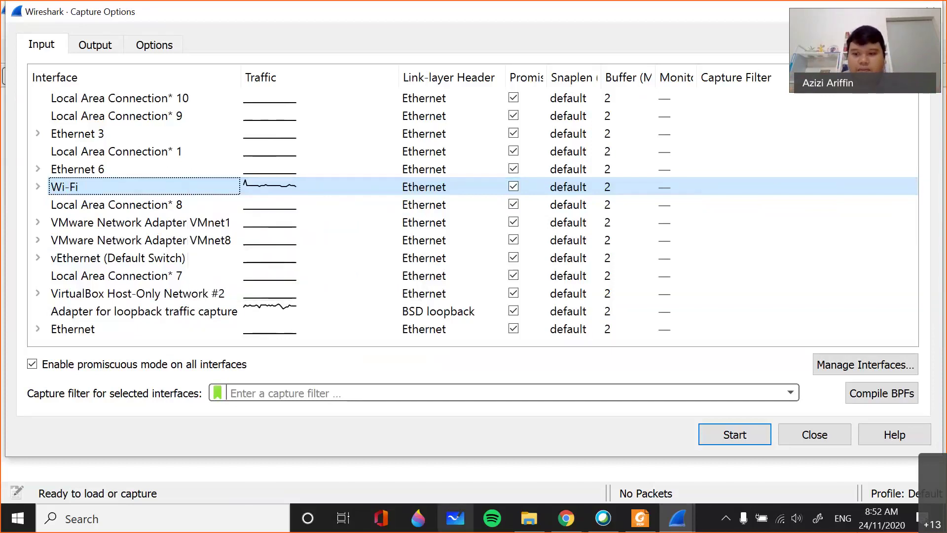
left_click(747, 441)
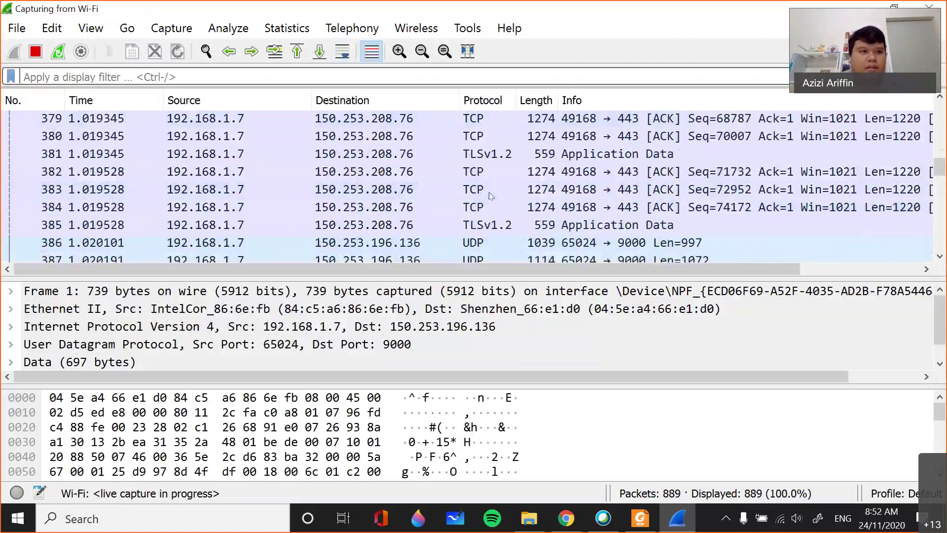
scroll(489, 192, "up", 7)
key("ctrl+e")
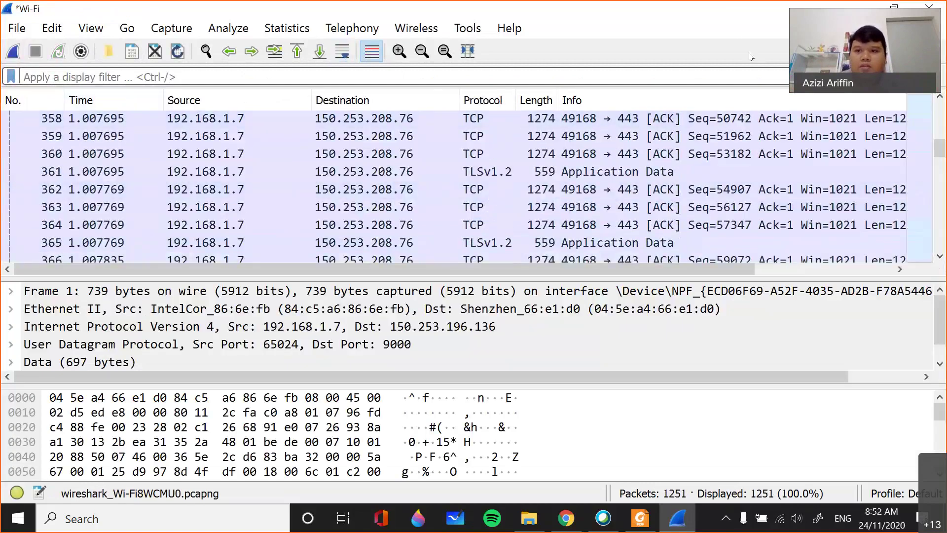
Step: Sort the captured packets by protocol and browse through the TLSv1.2 entries
scroll(523, 173, "up", 17)
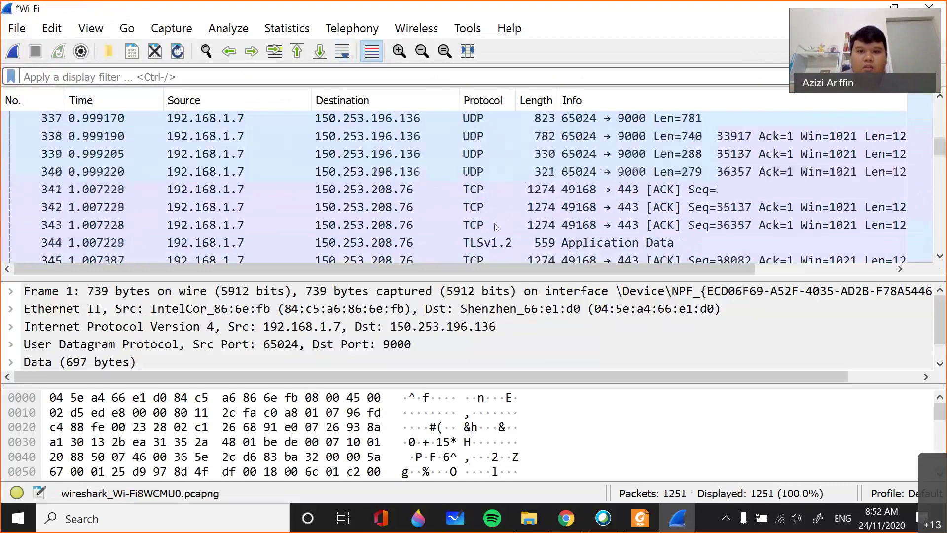
scroll(495, 227, "up", 12)
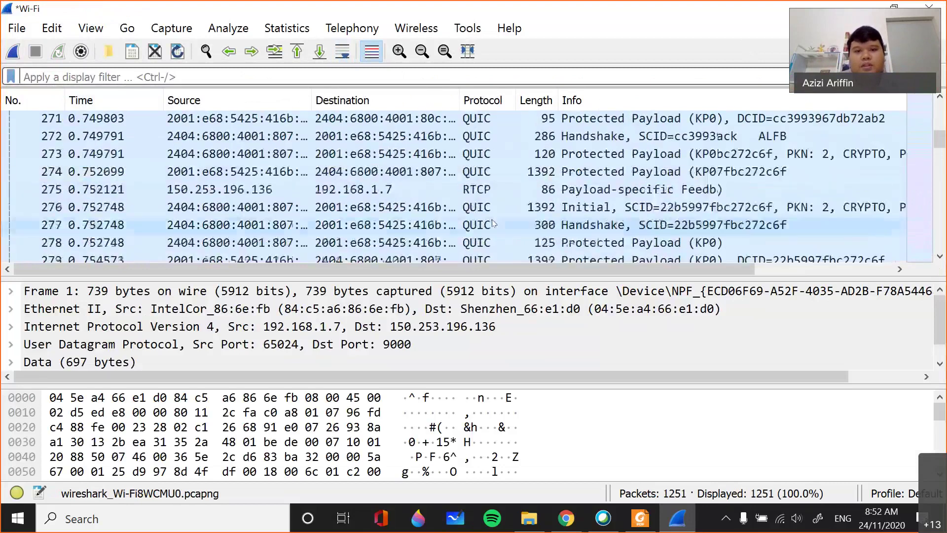
scroll(488, 224, "up", 9)
left_click(476, 102)
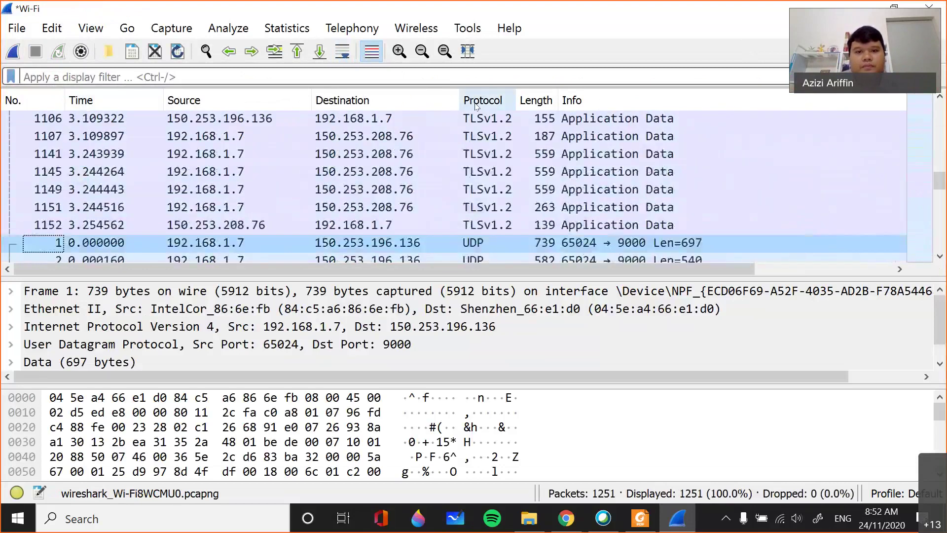
scroll(592, 178, "up", 20)
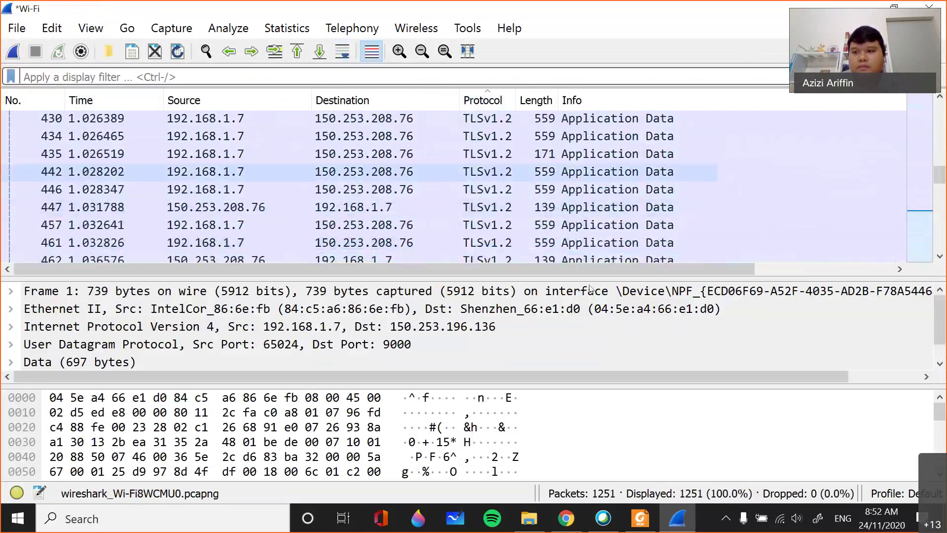
left_click_drag(939, 177, 893, 170)
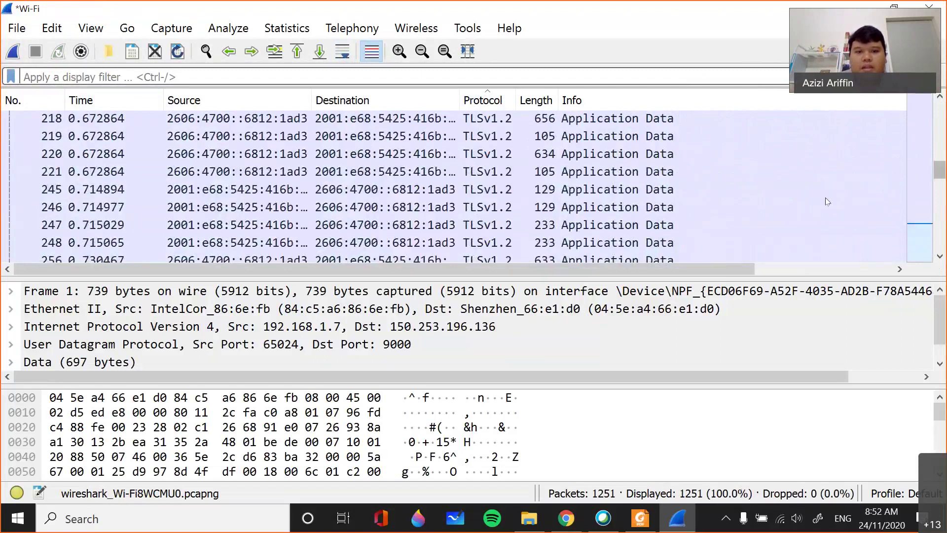
Step: Open packet 246 in its own window and place that window clear of the webcam area
left_click(232, 209)
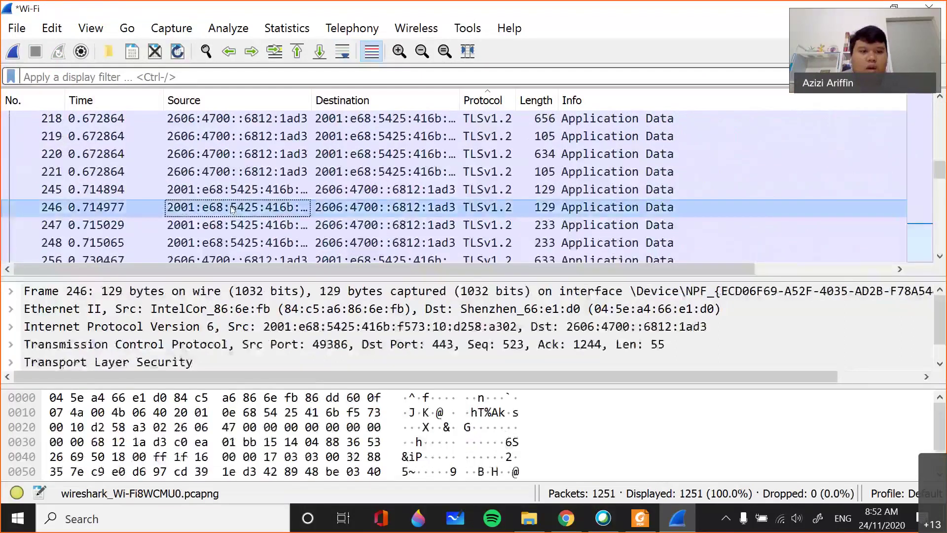
right_click(232, 209)
left_click(333, 345)
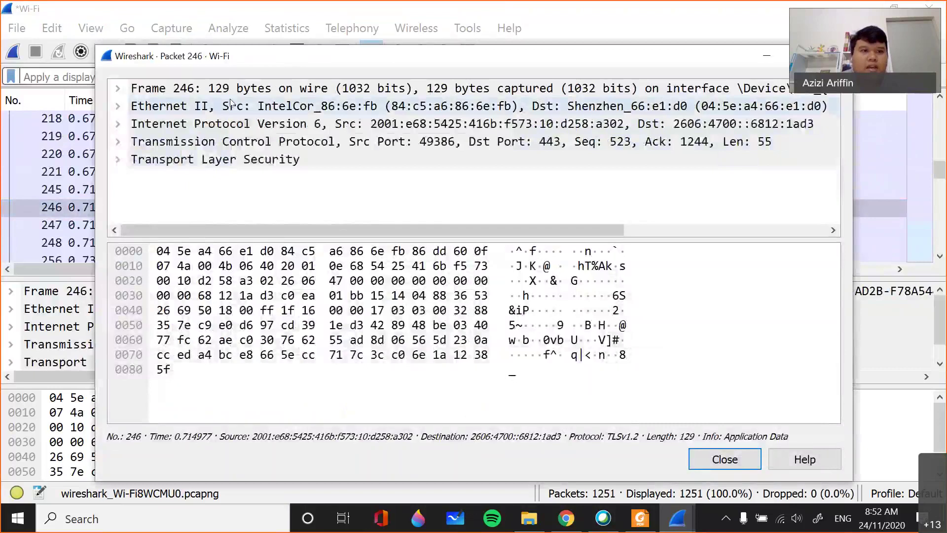
left_click_drag(238, 54, 188, 44)
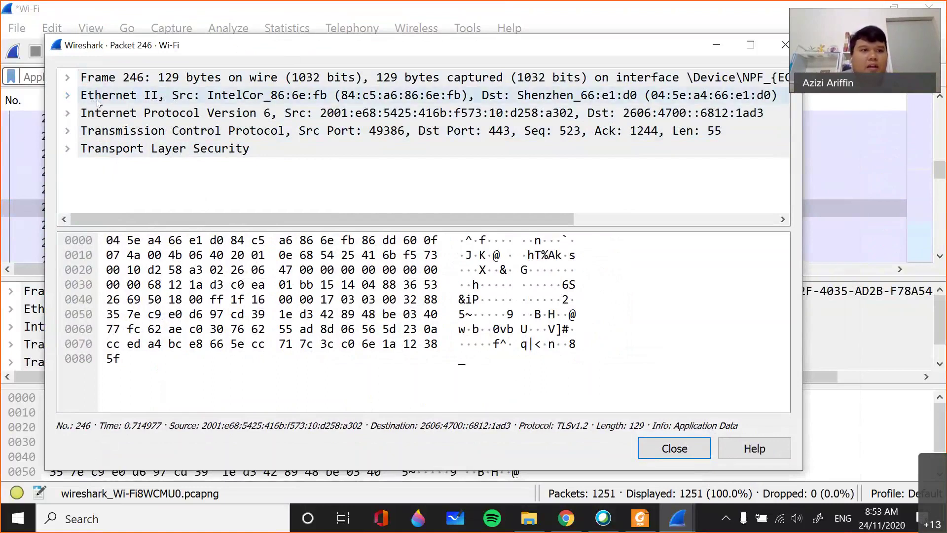
Step: Expand the Frame and Ethernet II sections in the details of packet 246
left_click(69, 79)
scroll(111, 148, "down", 4)
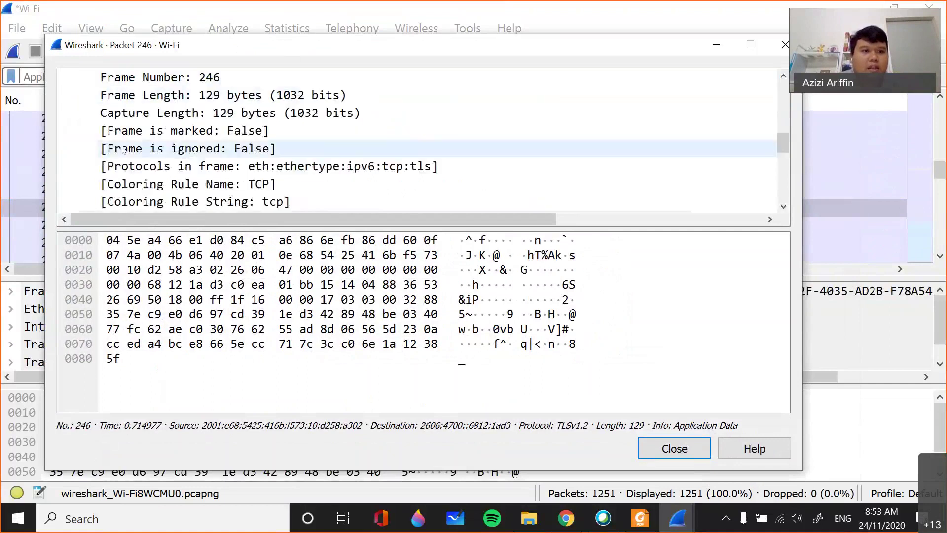
scroll(112, 152, "up", 1)
scroll(111, 151, "down", 1)
left_click(67, 148)
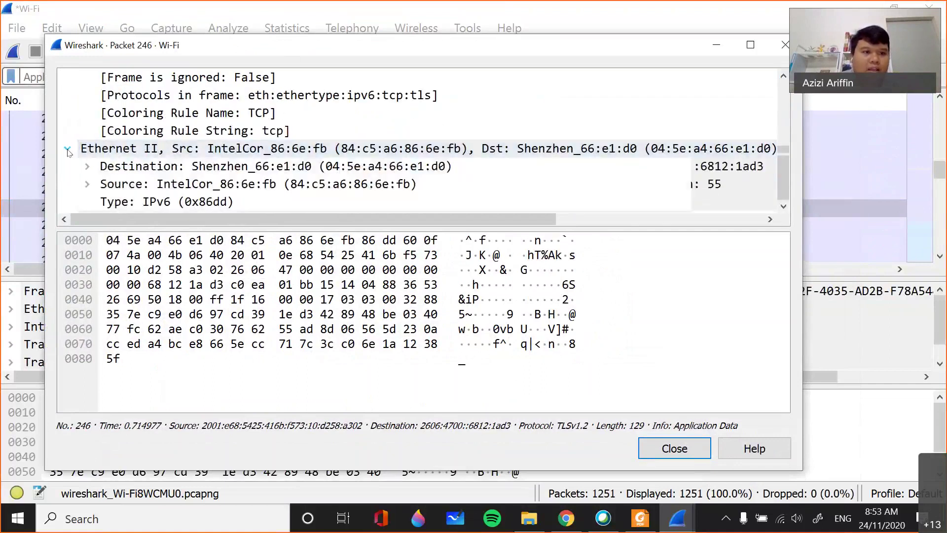
scroll(89, 168, "down", 1)
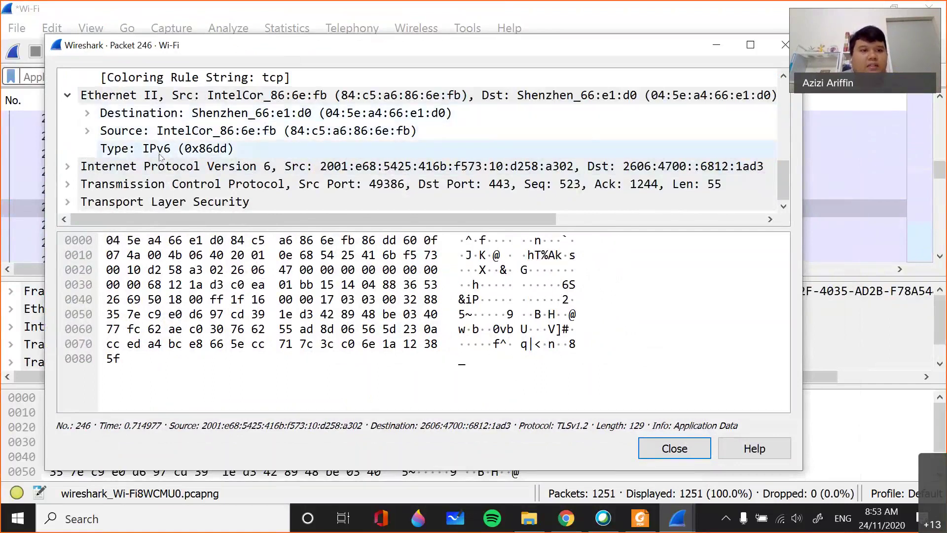
Step: Examine packet 246's frame details, Ethernet II addresses and raw bytes, and close its window
scroll(178, 175, "up", 2)
scroll(177, 175, "up", 2)
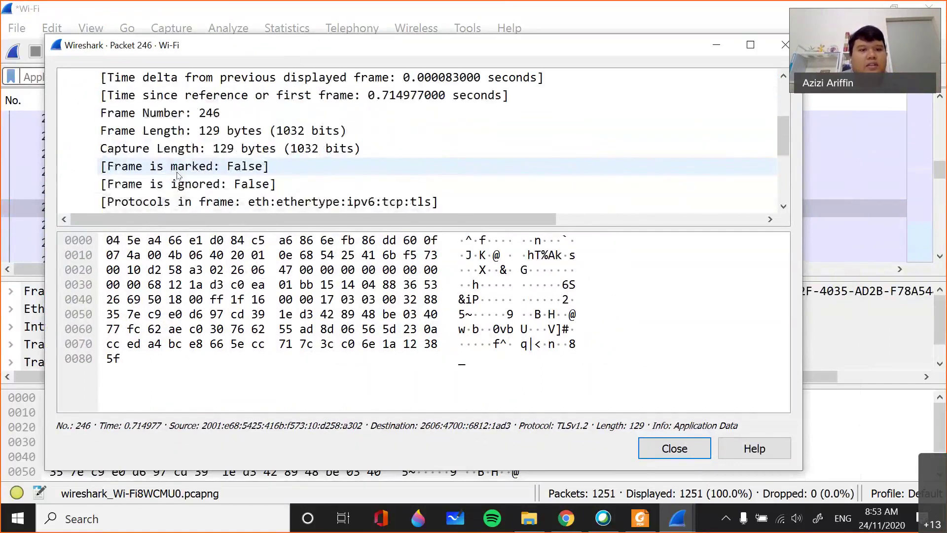
scroll(178, 170, "down", 4)
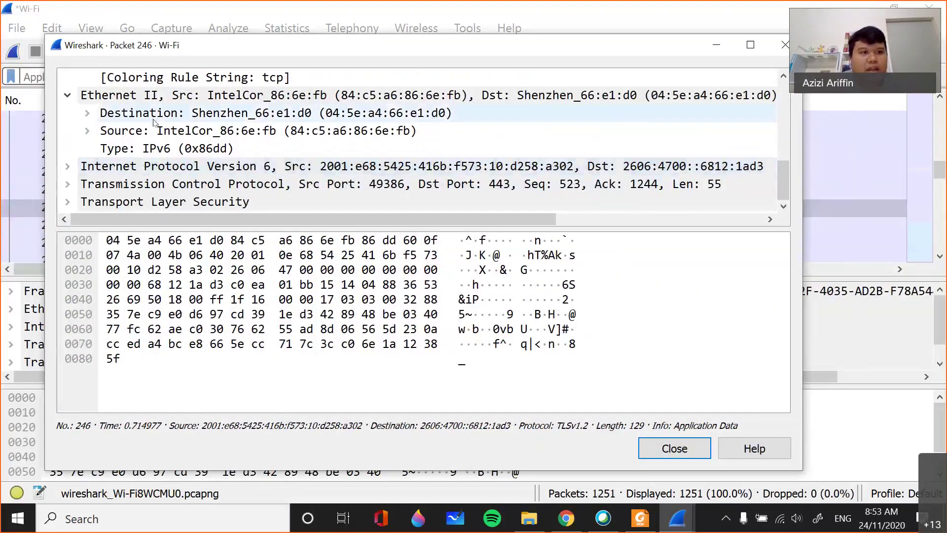
scroll(156, 148, "up", 6)
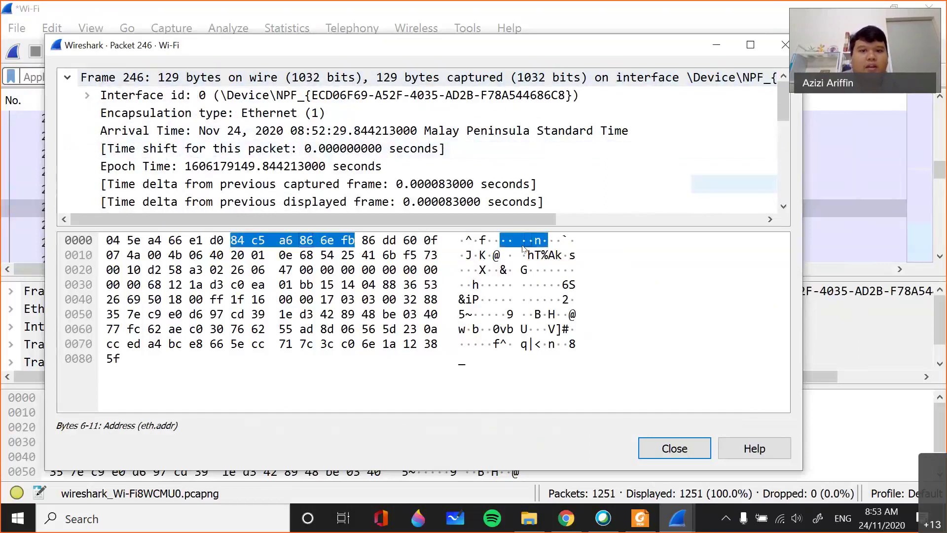
scroll(236, 168, "down", 1)
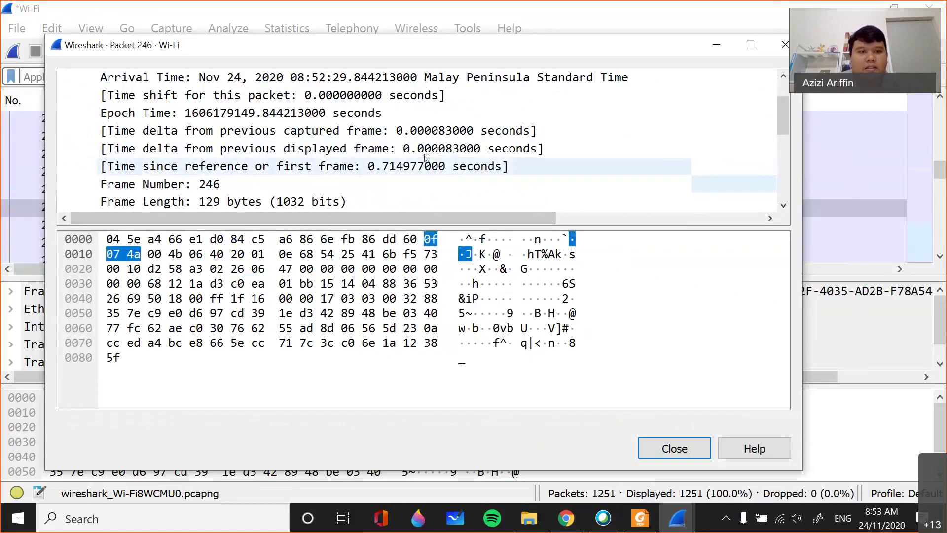
scroll(318, 149, "up", 1)
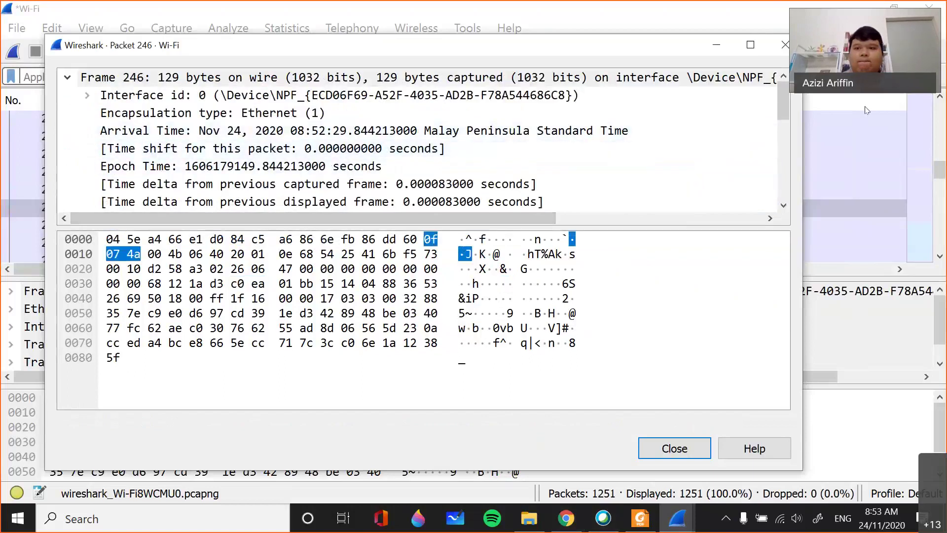
left_click(786, 46)
Step: Switch to Chrome and search Google for "ethernet frame wireshark"
left_click(566, 518)
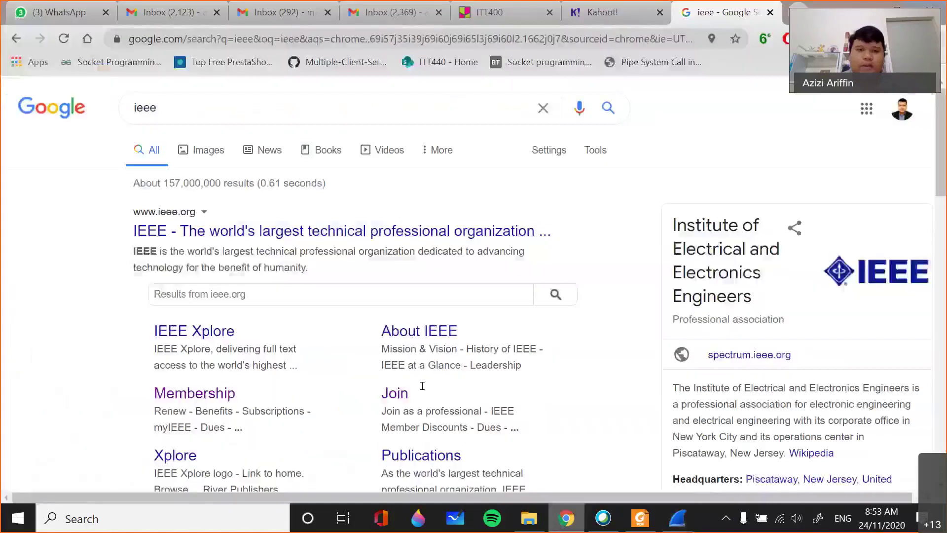
left_click(119, 117)
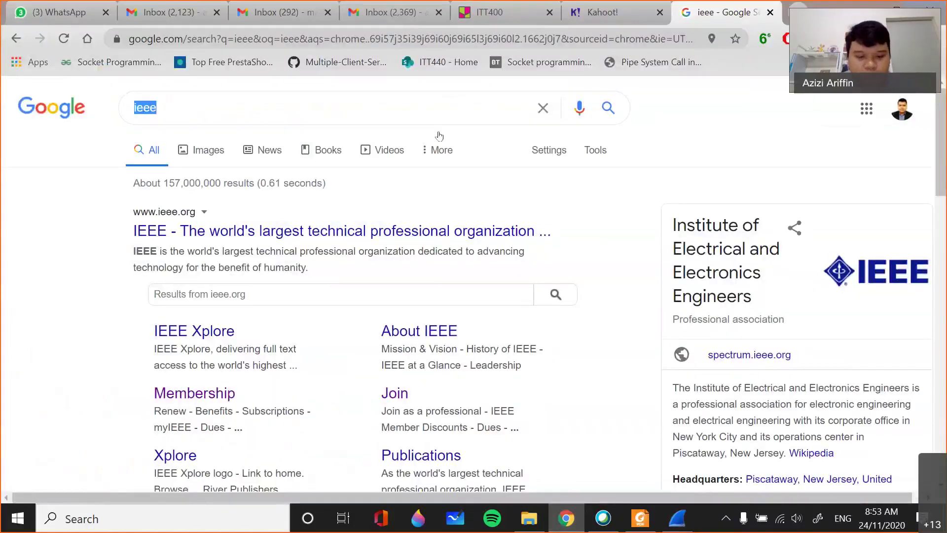
type("et")
key("BackSpace")
key("BackSpace")
type("e")
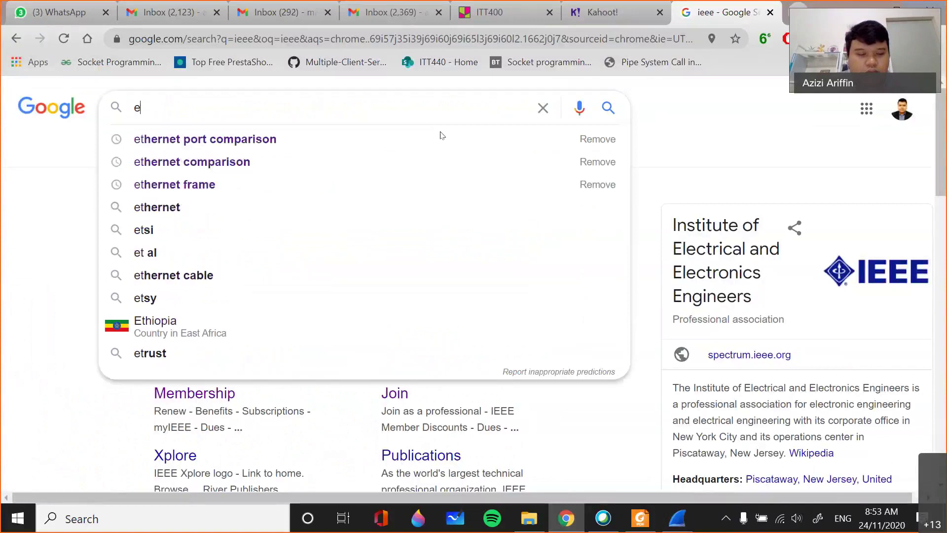
type("therne")
key("BackSpace")
key("BackSpace")
key("BackSpace")
key("BackSpace")
key("BackSpace")
key("BackSpace")
key("BackSpace")
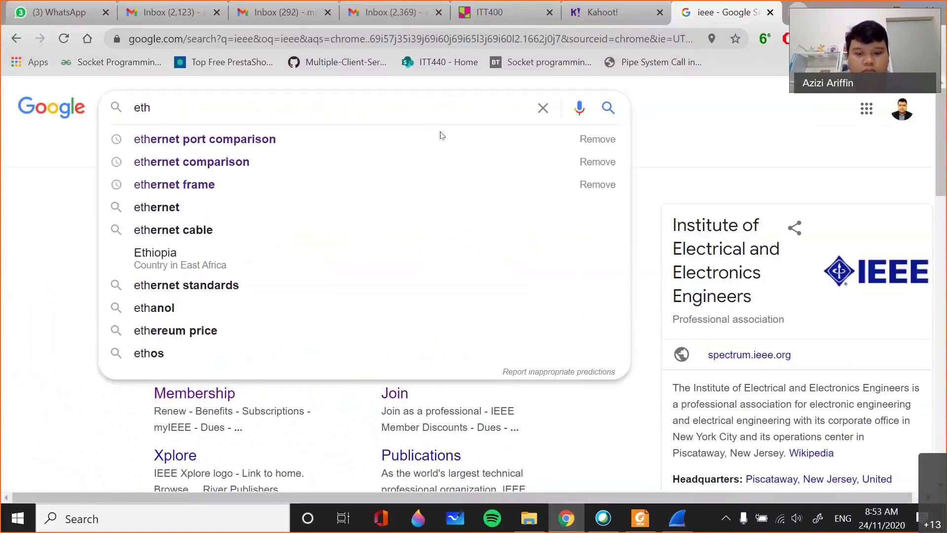
type("8")
key("BackSpace")
type("ethernet ")
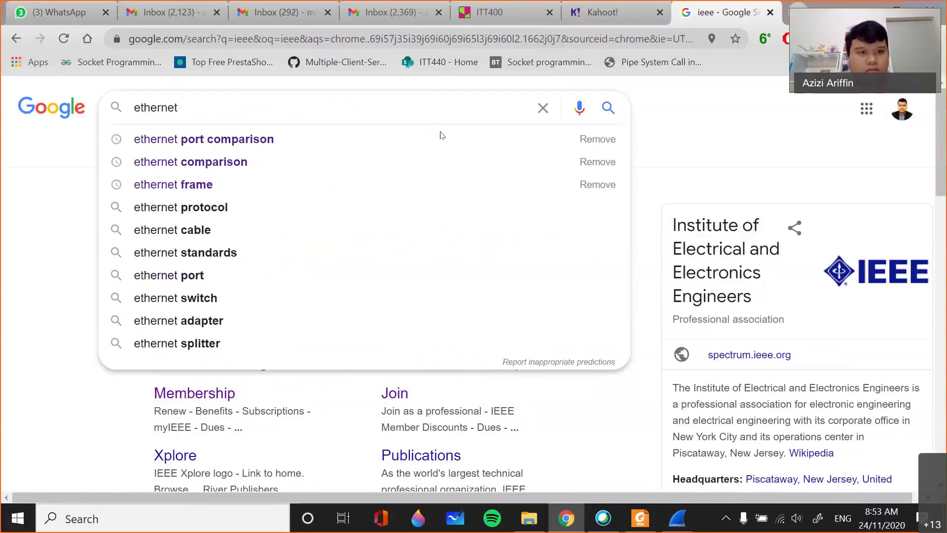
type("frame wireshark")
key("Return")
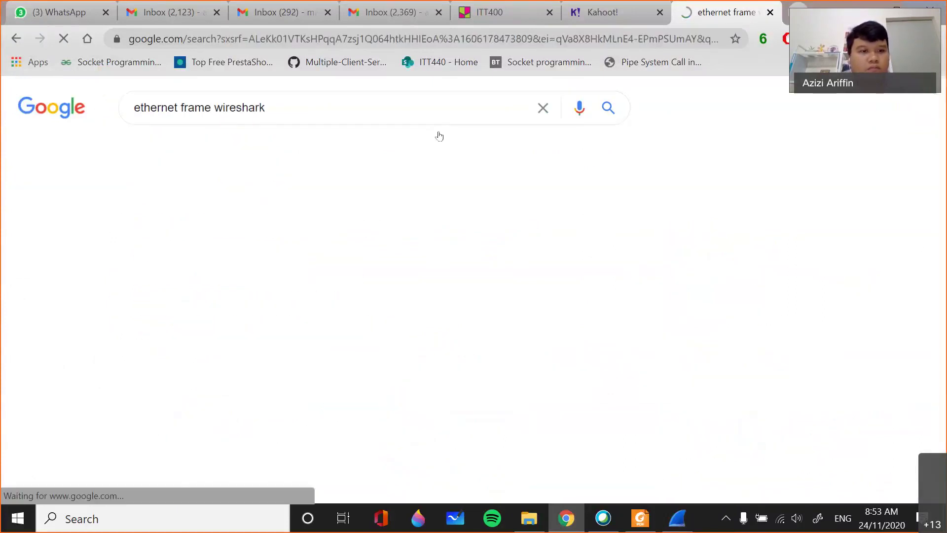
Step: Look through the search results, open the AWS lab PDF on examining Ethernet frames, and return to the results
scroll(57, 321, "down", 6)
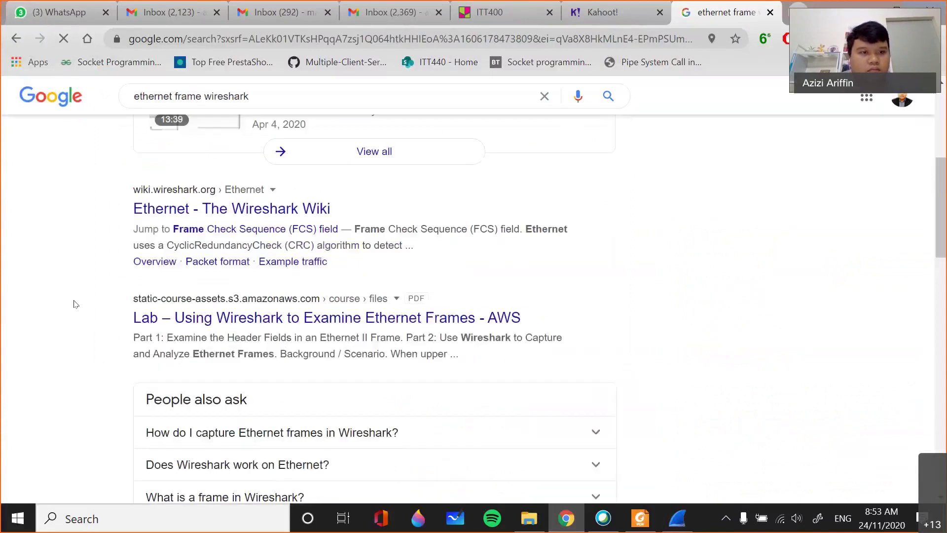
scroll(74, 304, "down", 5)
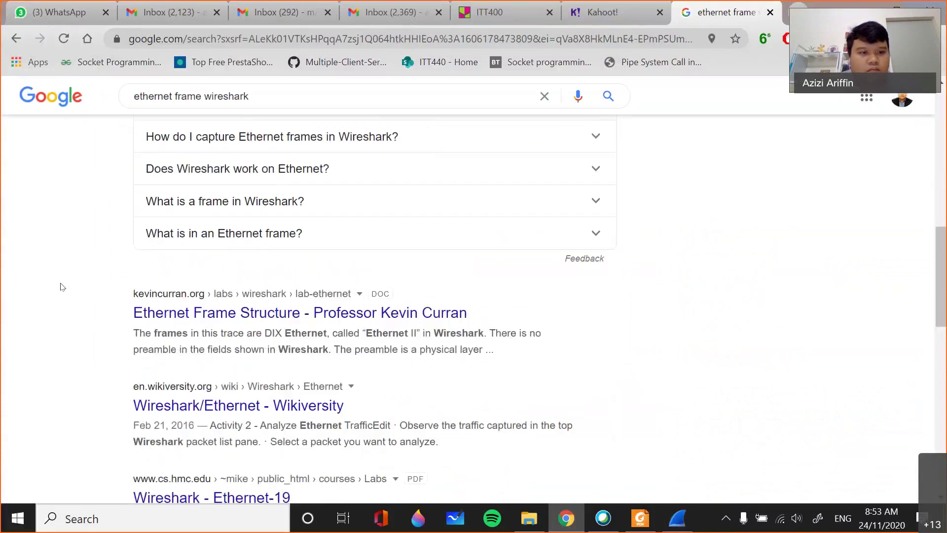
scroll(47, 327, "up", 5)
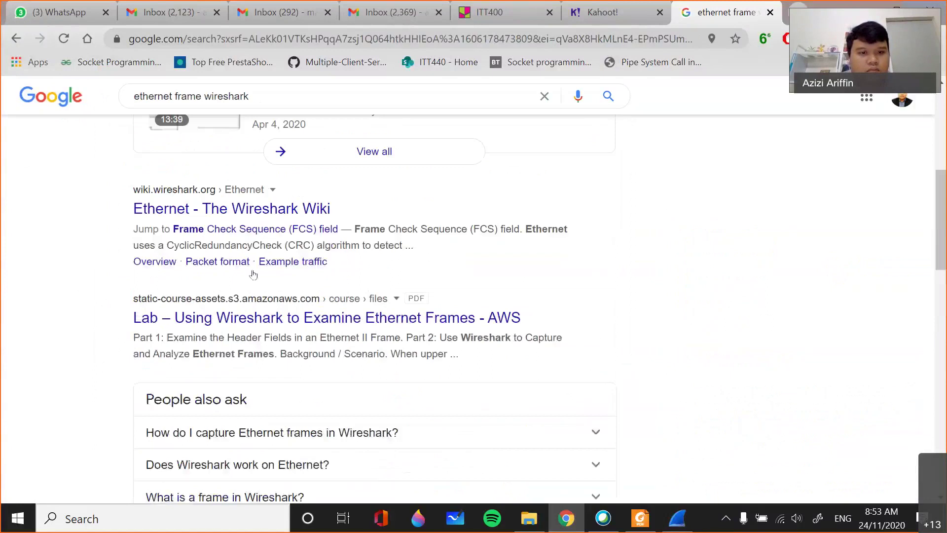
left_click(289, 317)
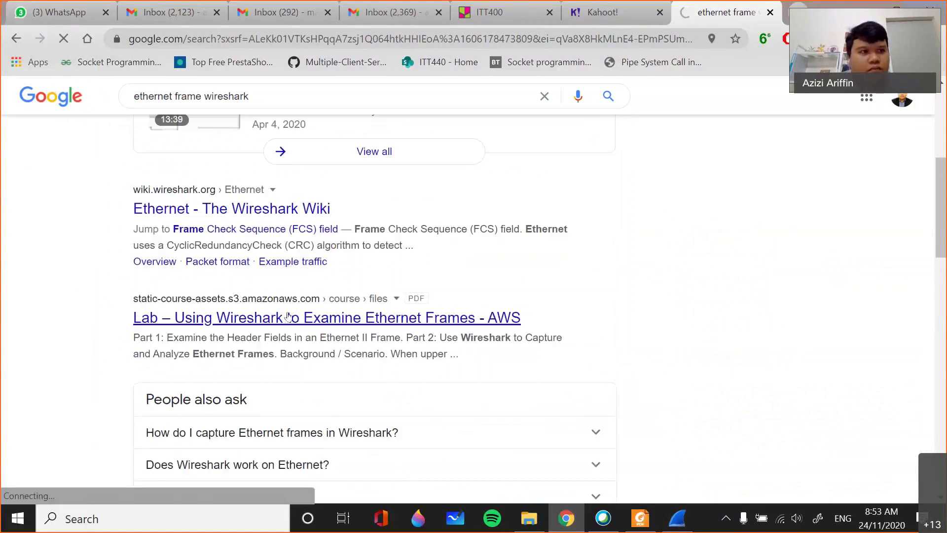
key("alt+Left")
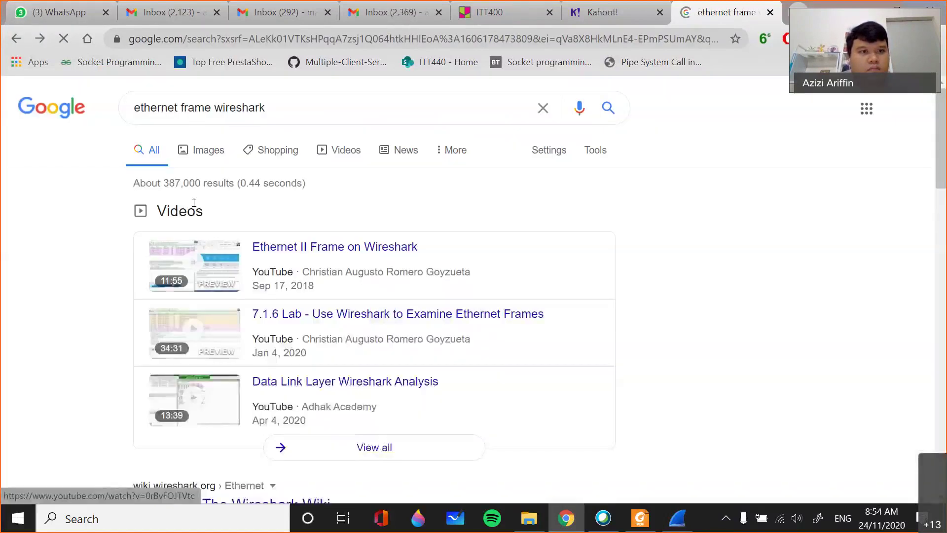
Step: Change the search query to "ethernet frame pcap" and run it
left_click(275, 107)
left_click_drag(265, 107, 217, 108)
double_click(228, 107)
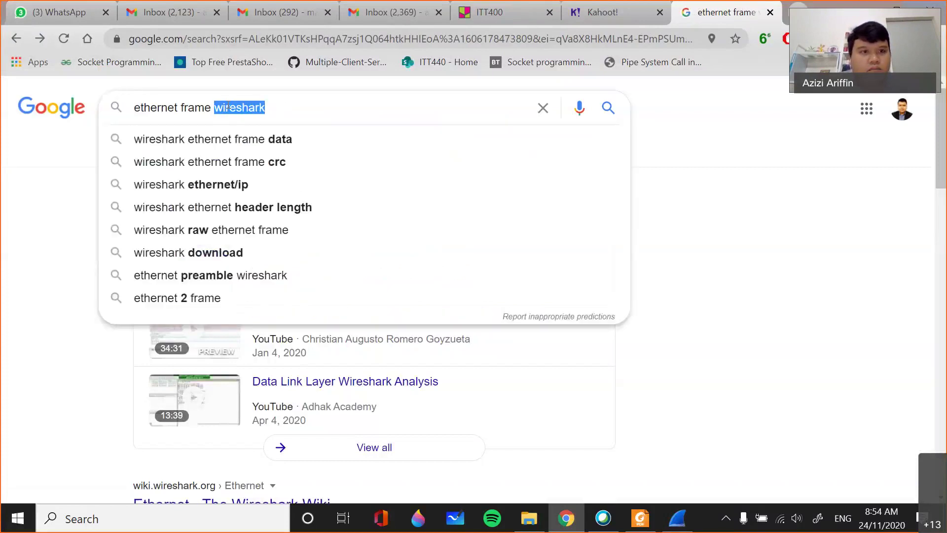
type("pcap")
key("Return")
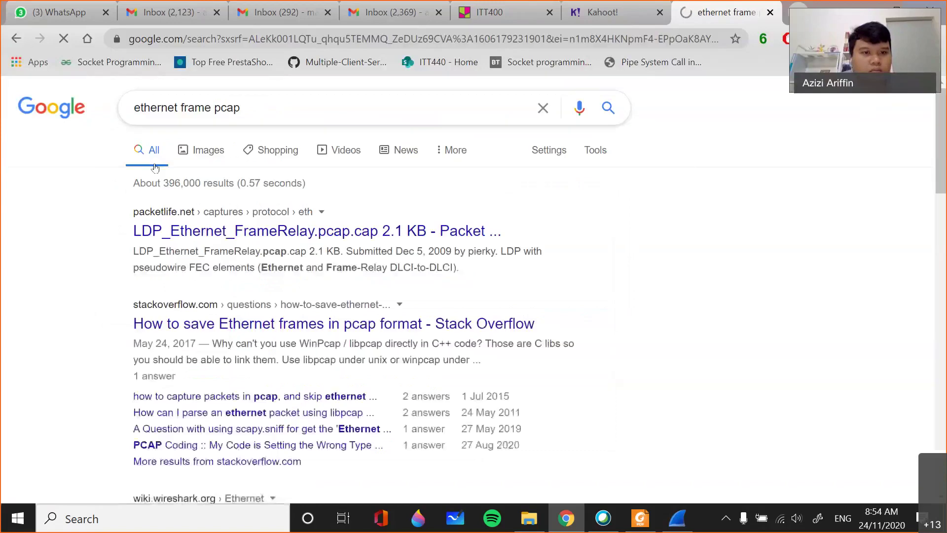
Step: Check the PacketLife packet captures page, return to the results, and look through the rest of the "ethernet frame pcap" results
left_click(323, 238)
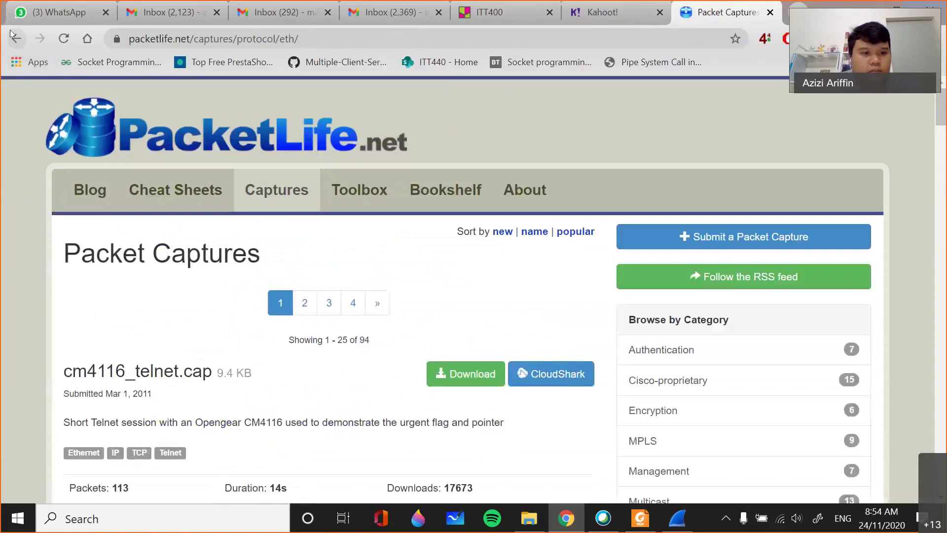
left_click(12, 35)
scroll(54, 193, "down", 4)
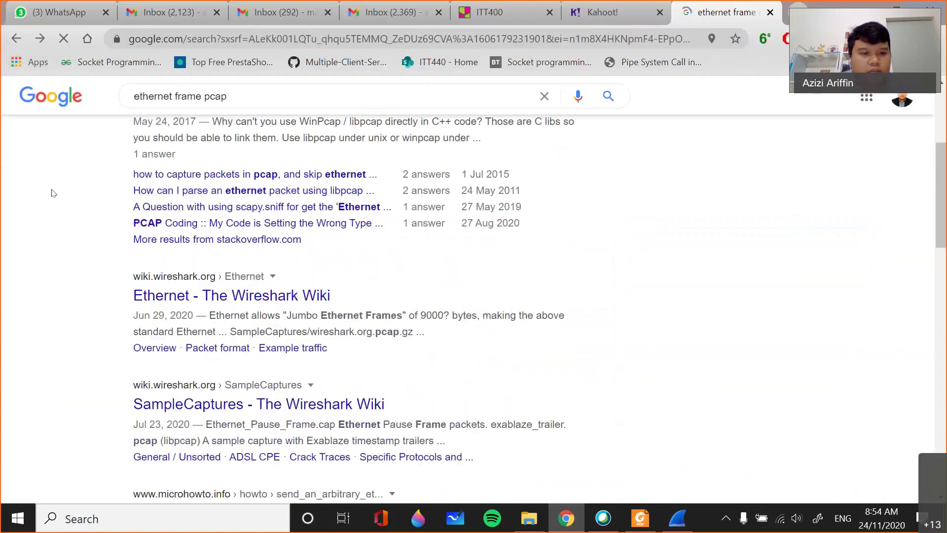
scroll(53, 193, "down", 1)
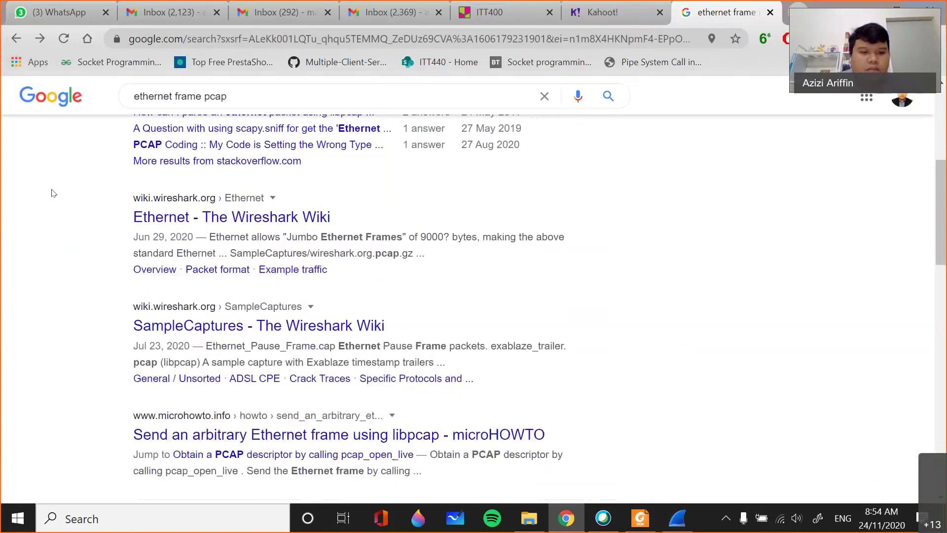
scroll(51, 191, "down", 3)
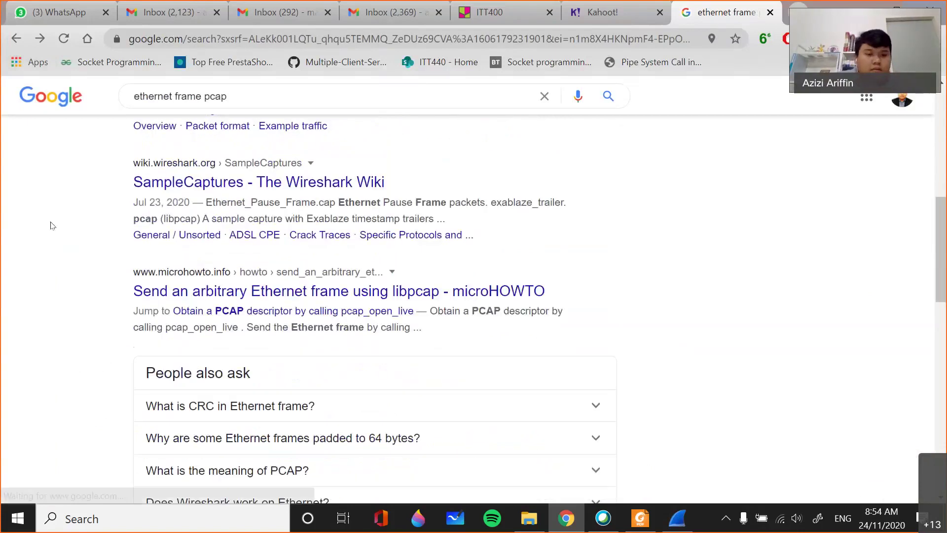
scroll(52, 224, "down", 5)
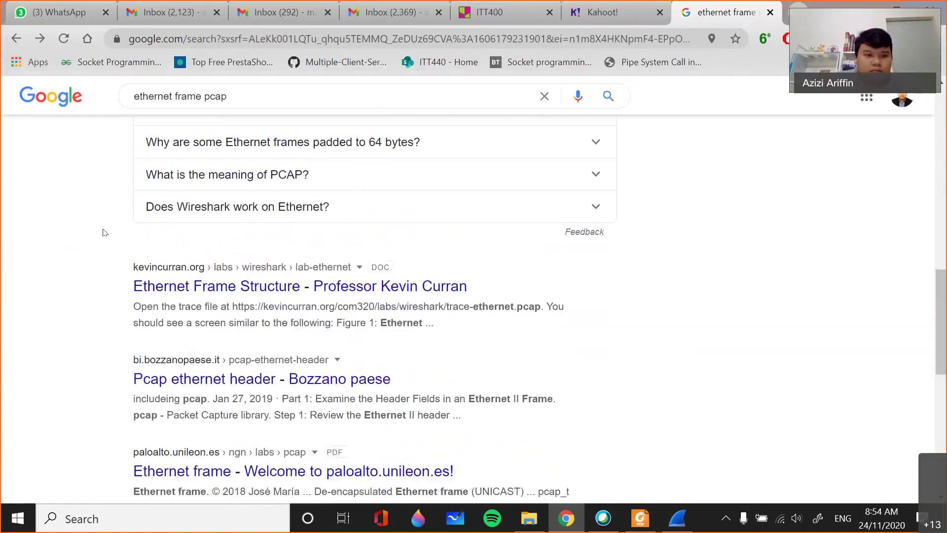
scroll(100, 233, "down", 3)
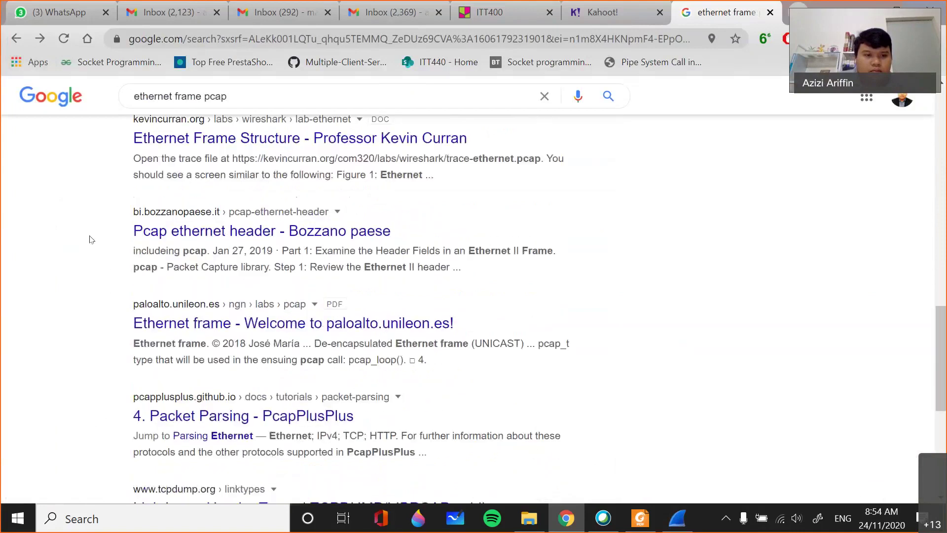
scroll(91, 239, "down", 3)
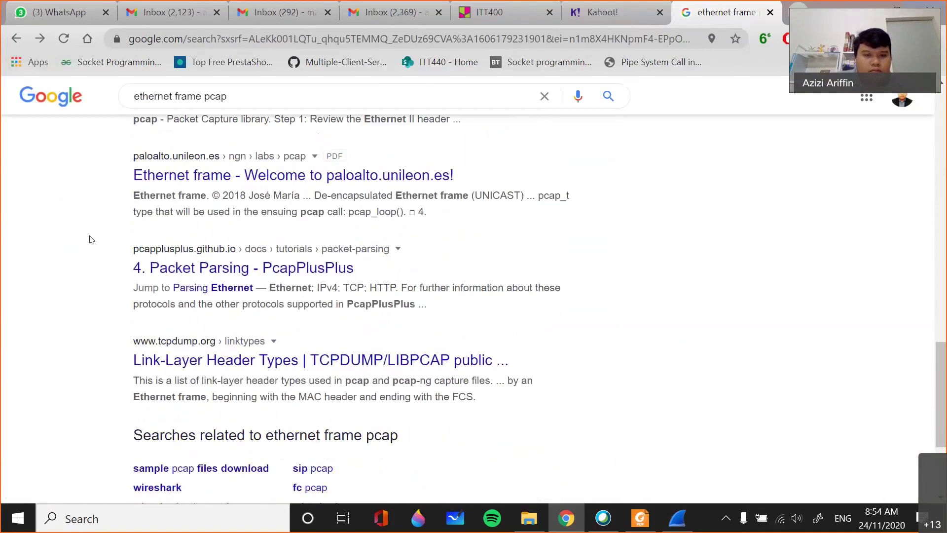
scroll(90, 240, "down", 3)
scroll(148, 235, "up", 9)
scroll(153, 233, "down", 9)
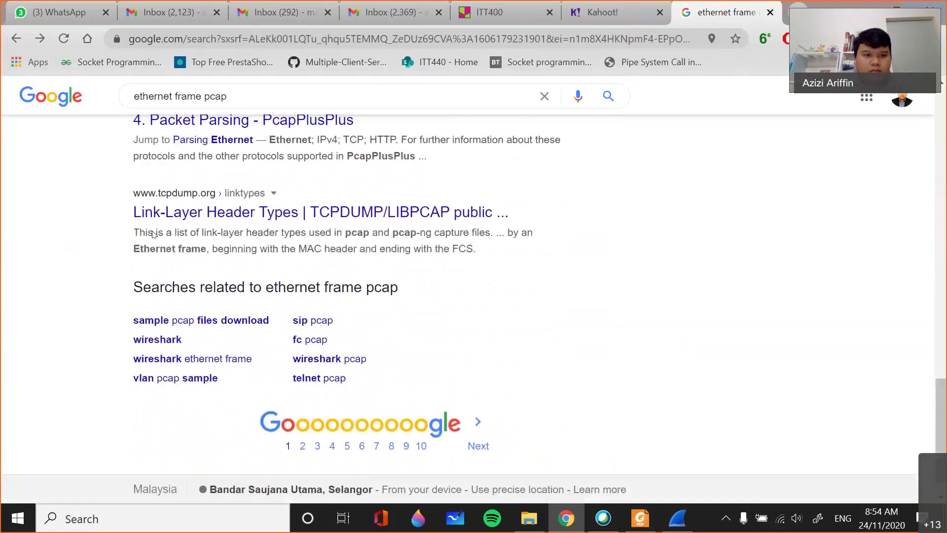
scroll(226, 306, "down", 1)
Step: Run the related search "sample pcap files download" and open the Wireshark result "Index of /download/automated/captures"
left_click(231, 291)
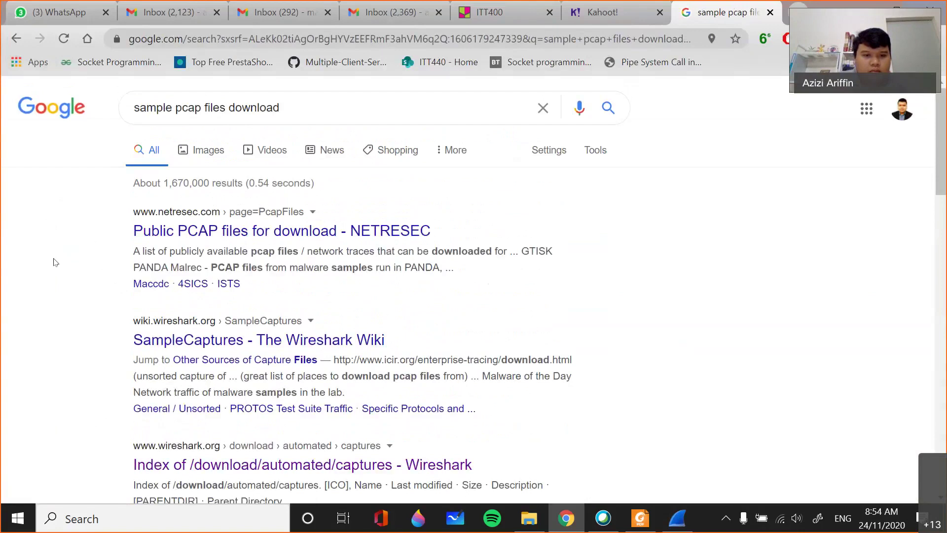
scroll(348, 320, "down", 3)
left_click(347, 321)
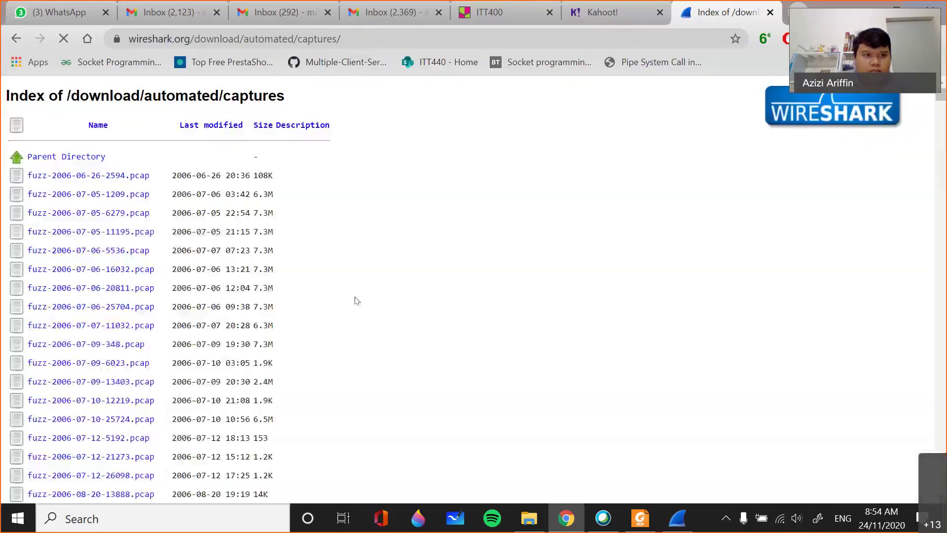
Step: Download fuzz-2006-06-26-2594.pcap from the captures index and save it to the Desktop
scroll(104, 367, "down", 12)
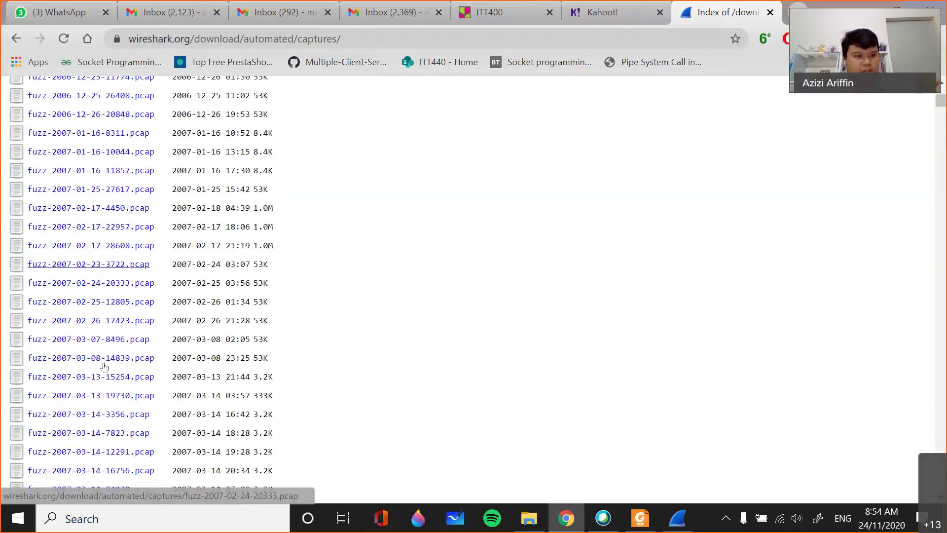
scroll(104, 366, "up", 12)
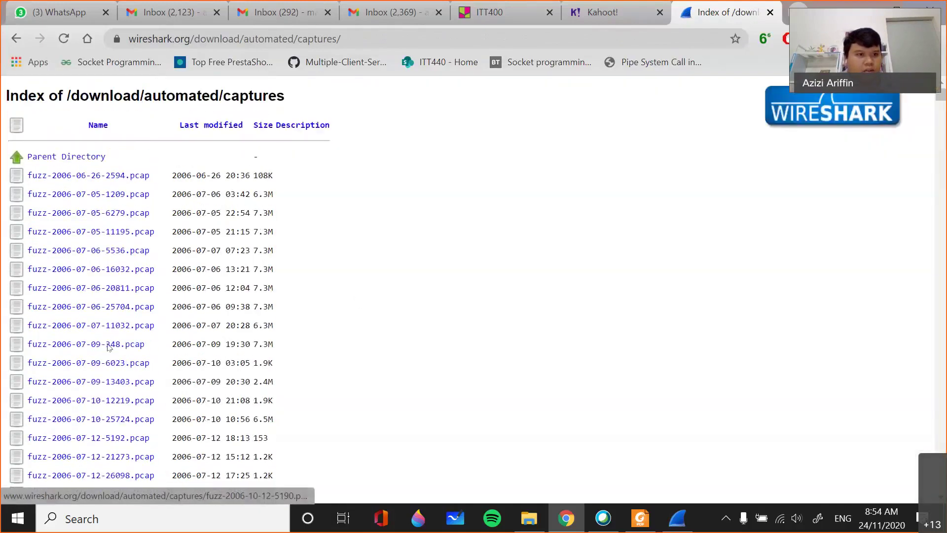
left_click(133, 175)
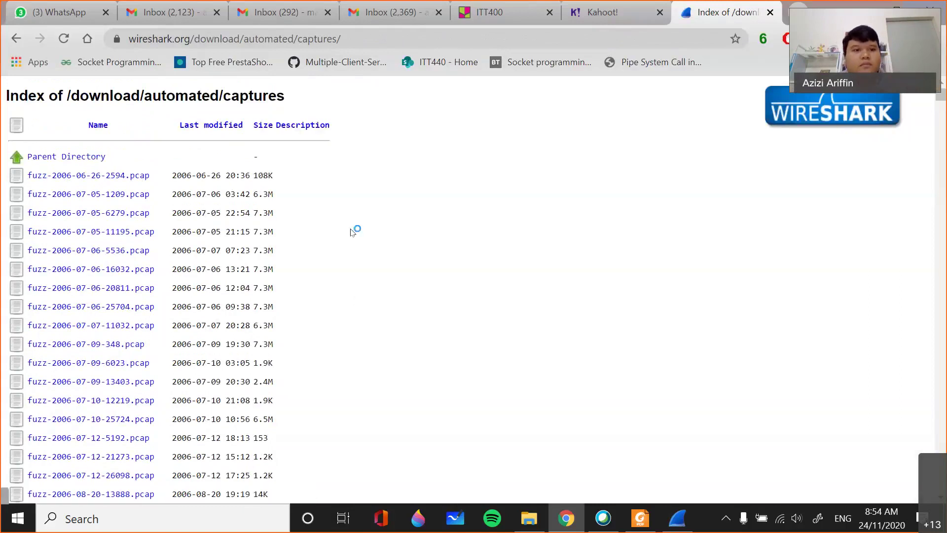
left_click(61, 79)
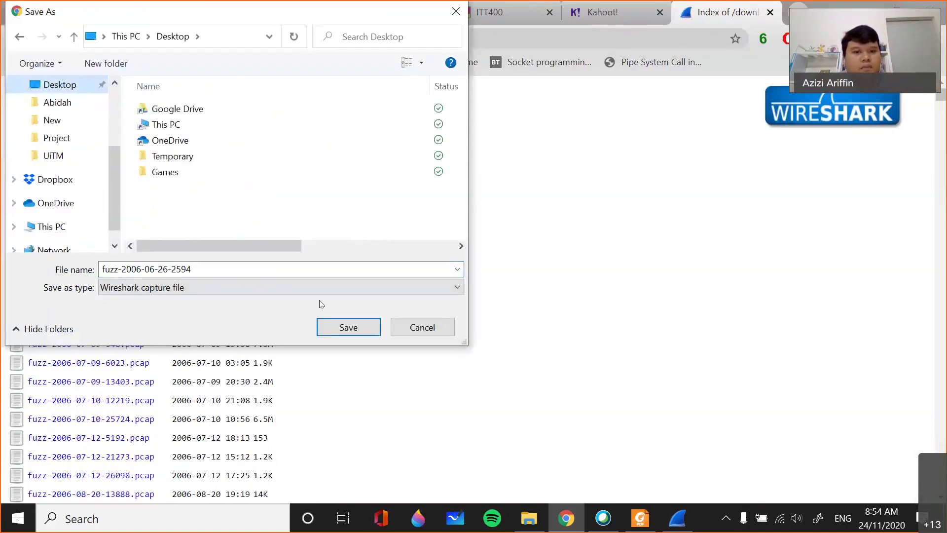
left_click(346, 327)
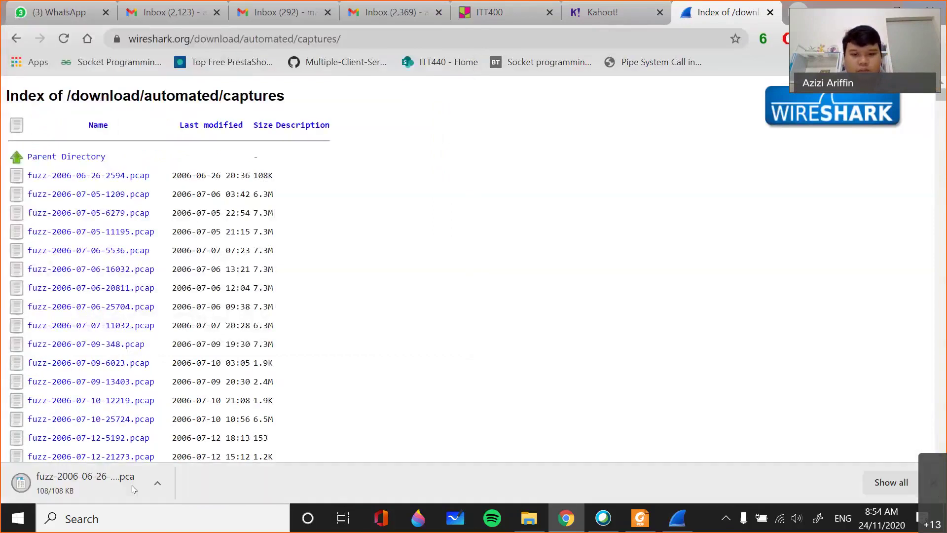
left_click(677, 518)
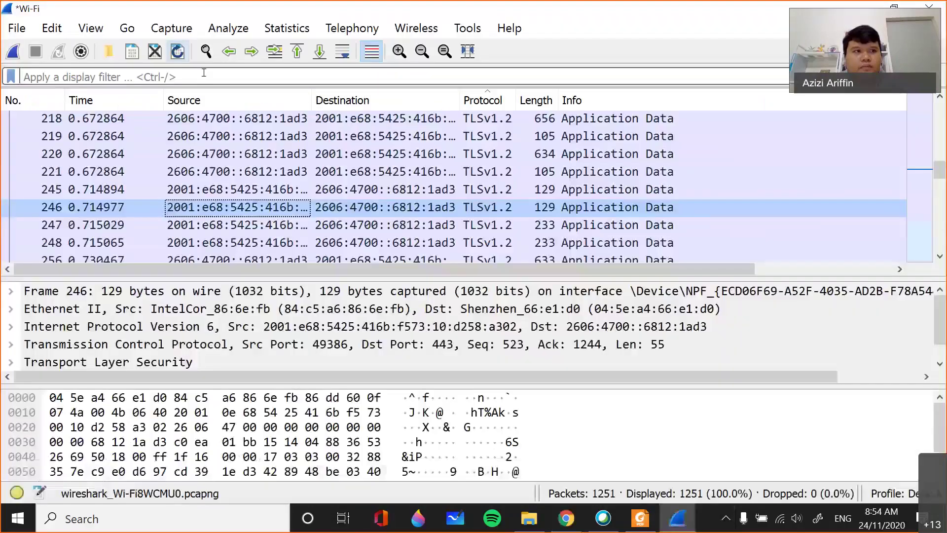
left_click(18, 28)
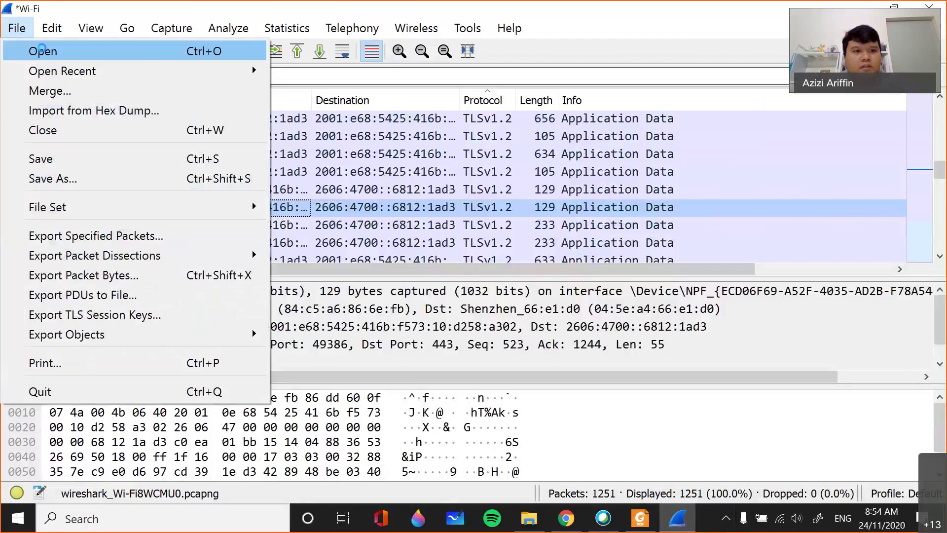
left_click(30, 49)
scroll(277, 238, "down", 3)
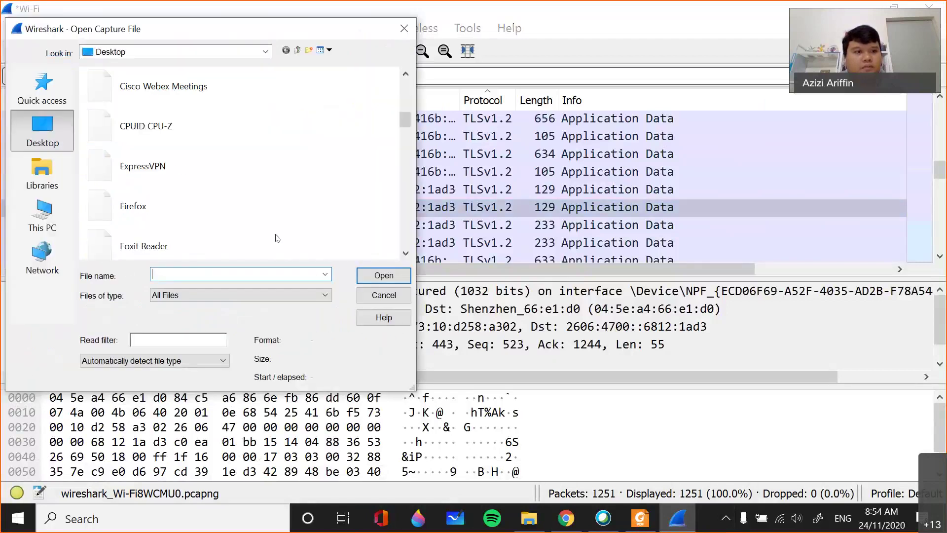
scroll(213, 184, "up", 2)
scroll(257, 179, "down", 3)
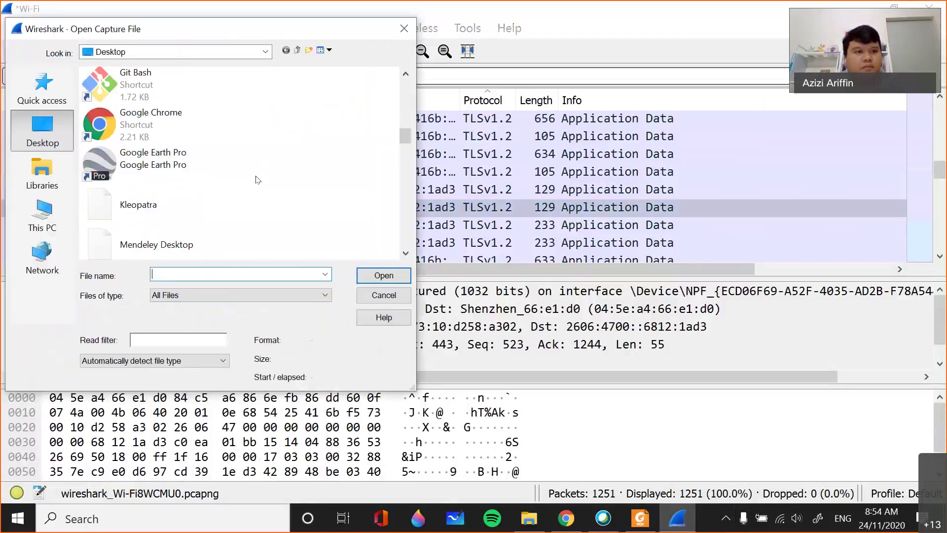
scroll(257, 180, "down", 3)
scroll(257, 180, "down", 3)
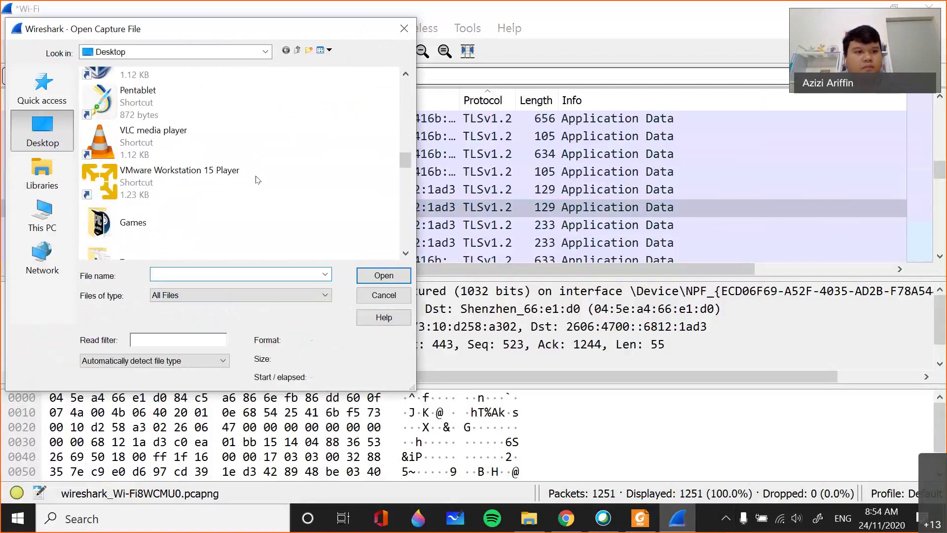
scroll(257, 179, "down", 3)
scroll(257, 180, "down", 3)
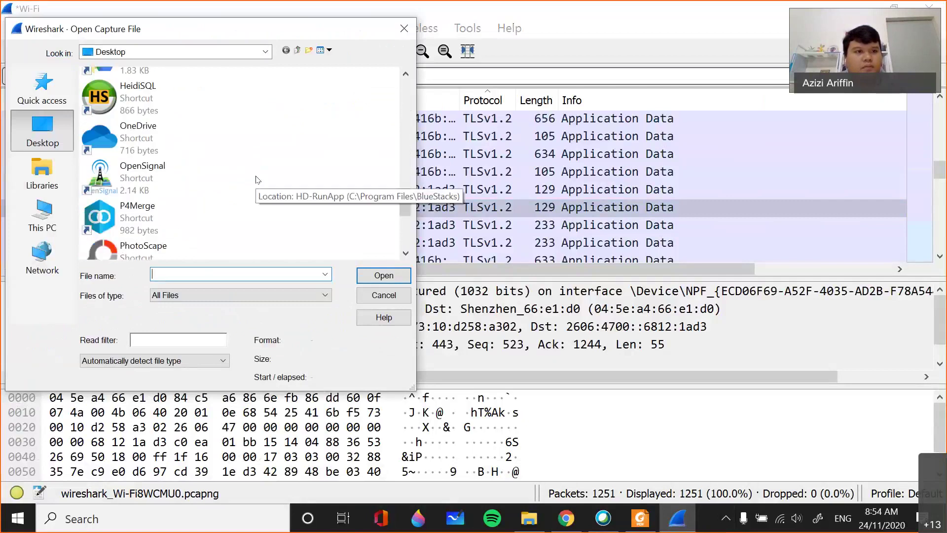
scroll(257, 179, "down", 3)
scroll(257, 179, "down", 3)
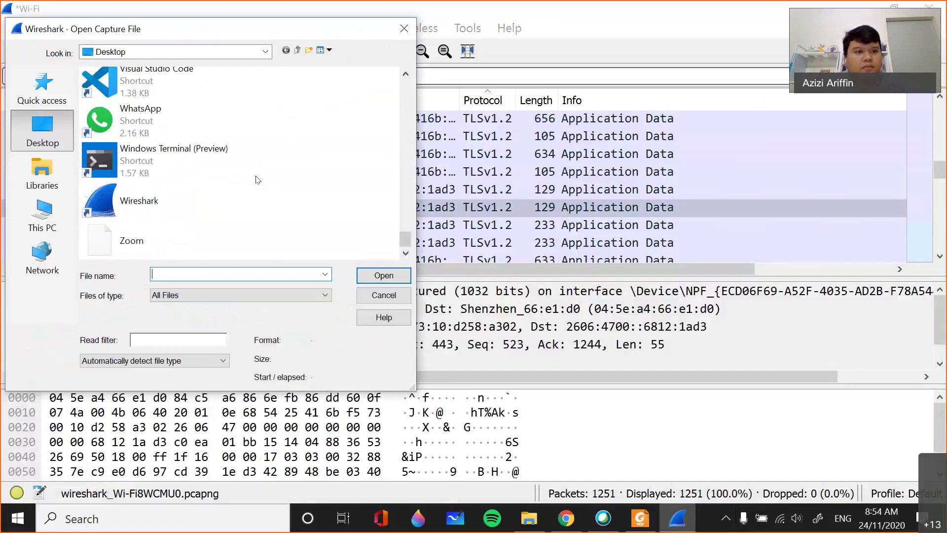
left_click(407, 223)
left_click_drag(406, 222, 412, 192)
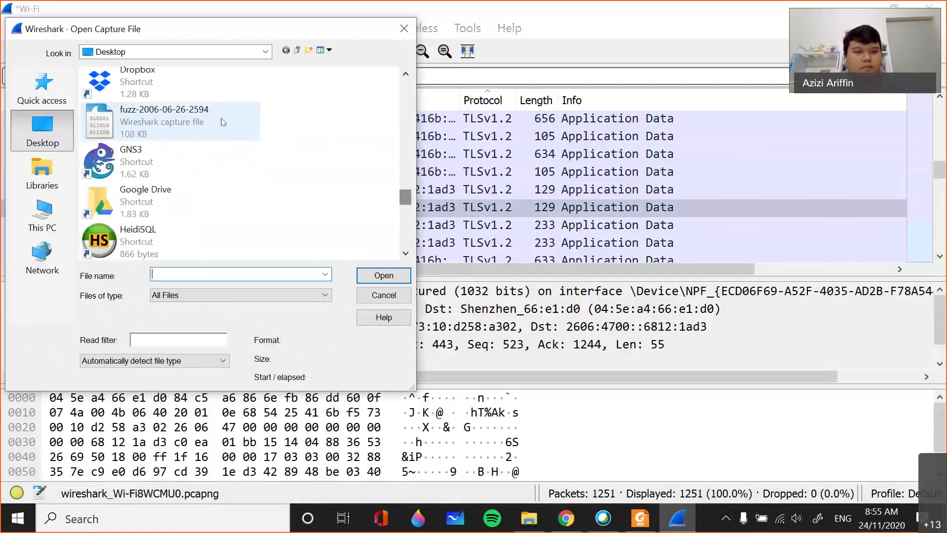
double_click(207, 110)
left_click(471, 291)
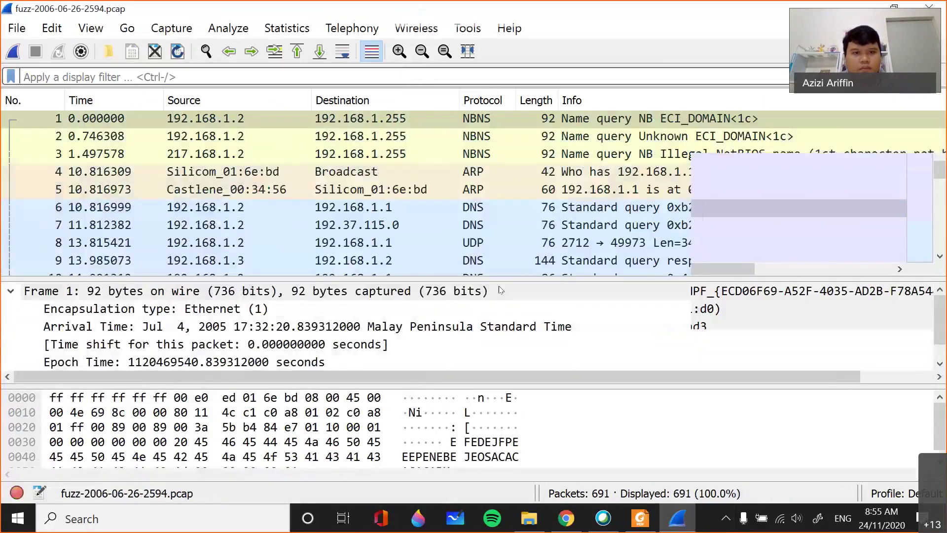
Step: Look through the packet list of the opened capture and open packet 7 in its own window
scroll(442, 204, "down", 20)
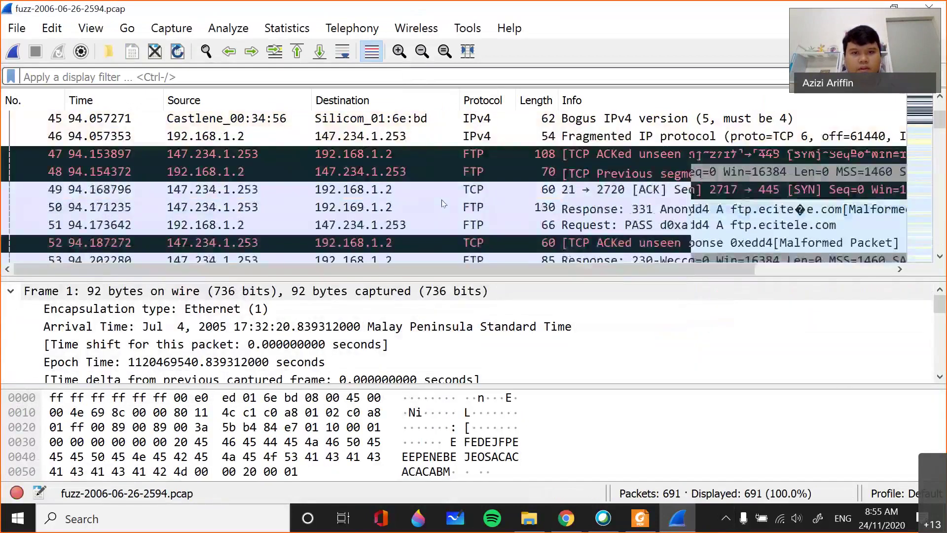
scroll(442, 200, "down", 13)
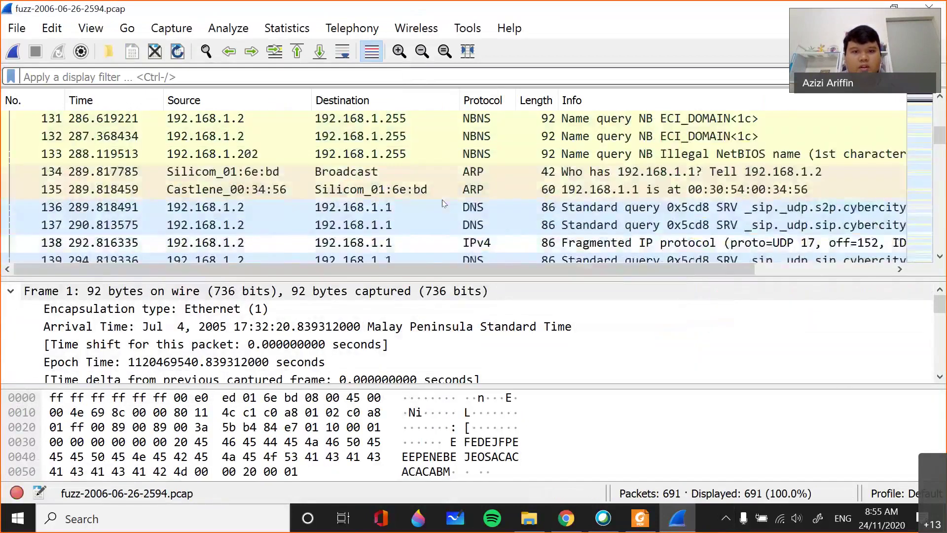
scroll(444, 199, "up", 20)
scroll(444, 200, "up", 12)
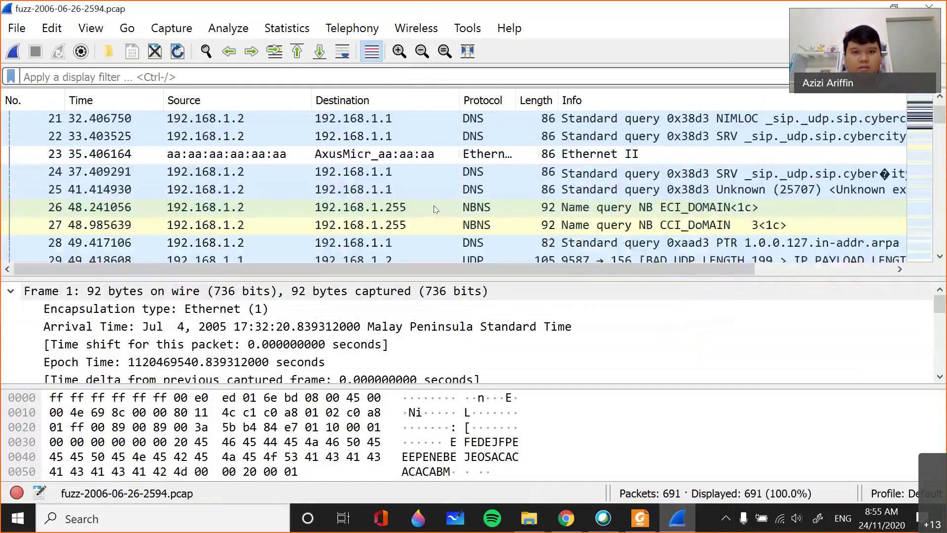
double_click(482, 194)
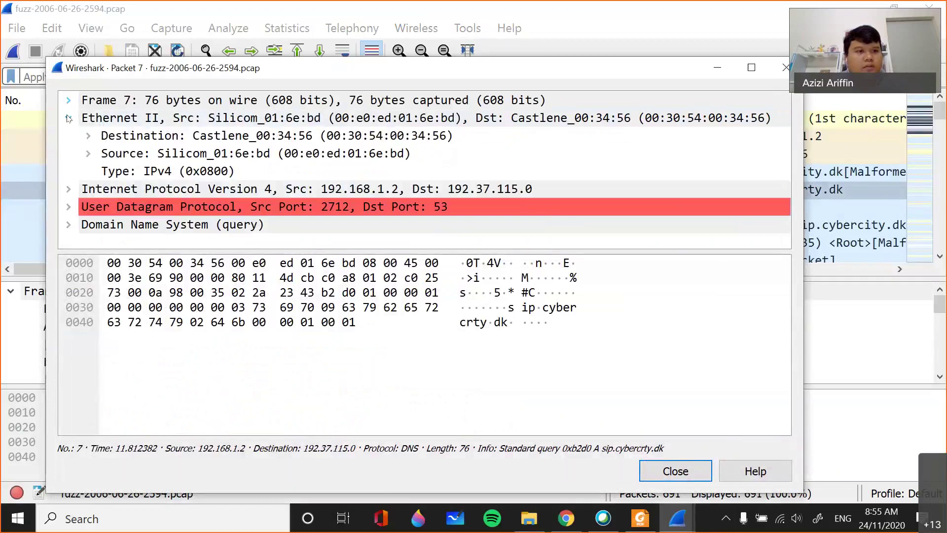
Step: Examine packet 7's Frame details and its Ethernet II destination, source and type fields
left_click(69, 118)
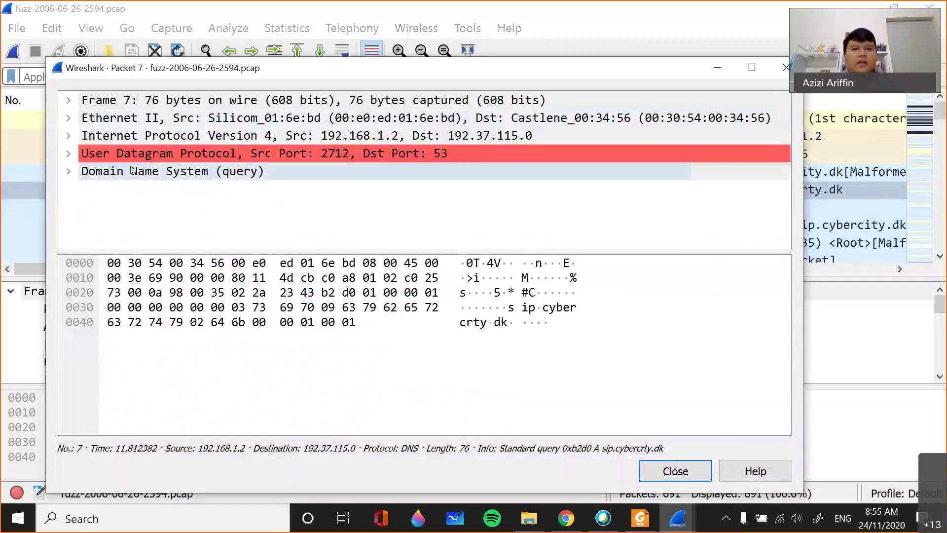
left_click(68, 118)
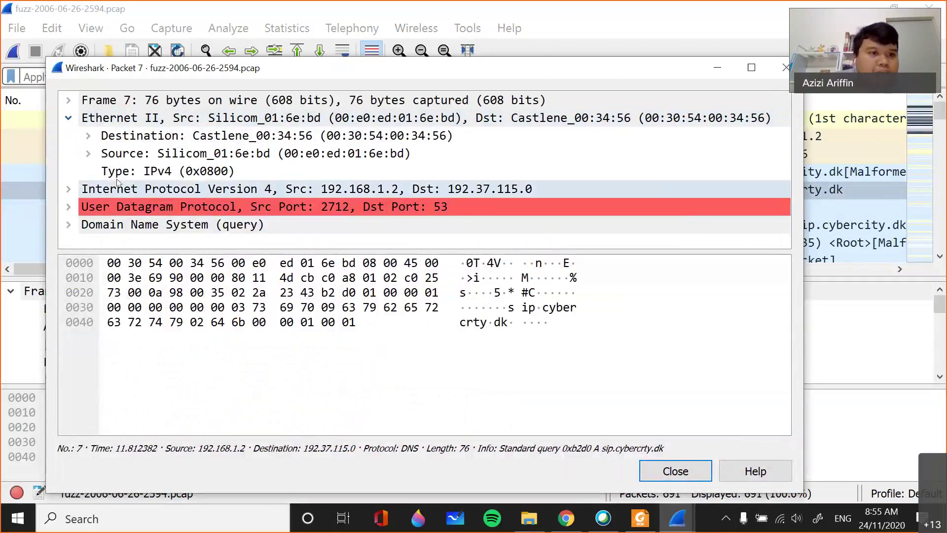
left_click(69, 100)
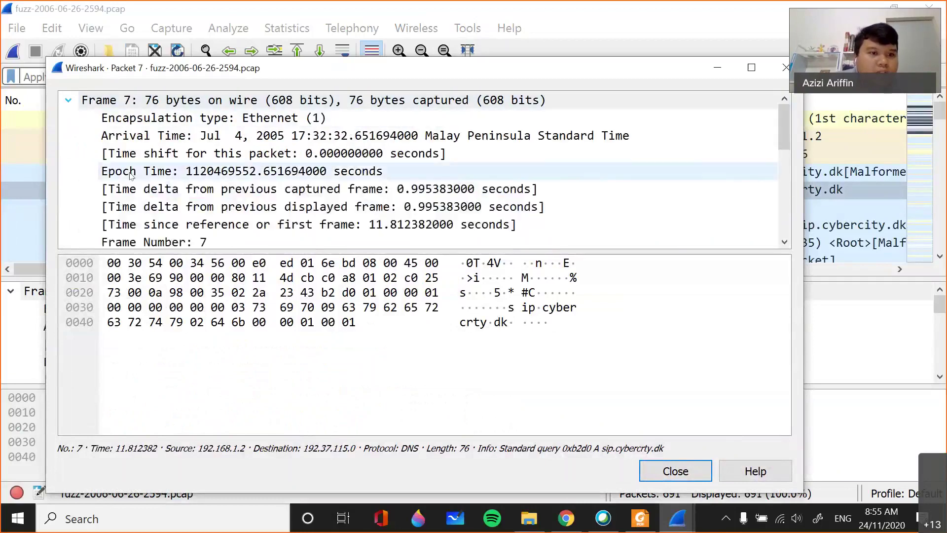
scroll(131, 175, "down", 4)
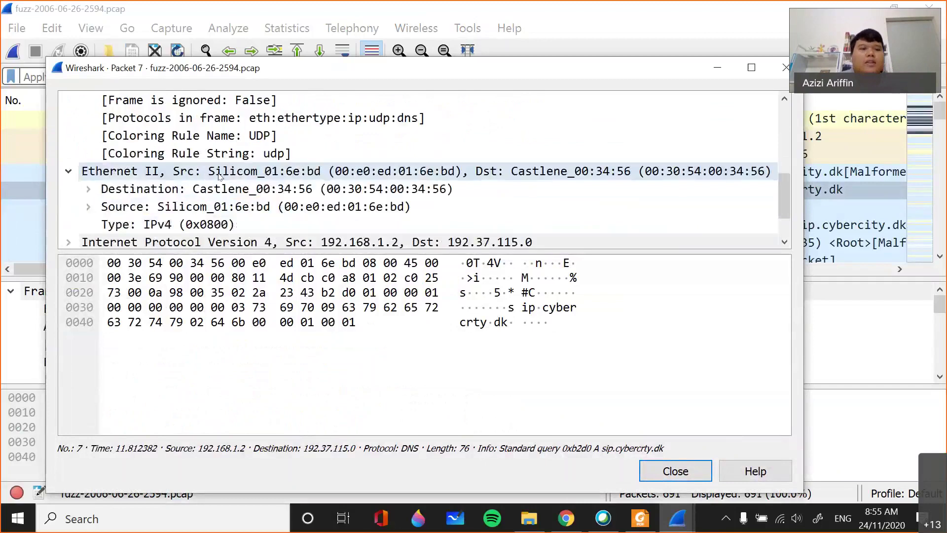
scroll(231, 176, "up", 4)
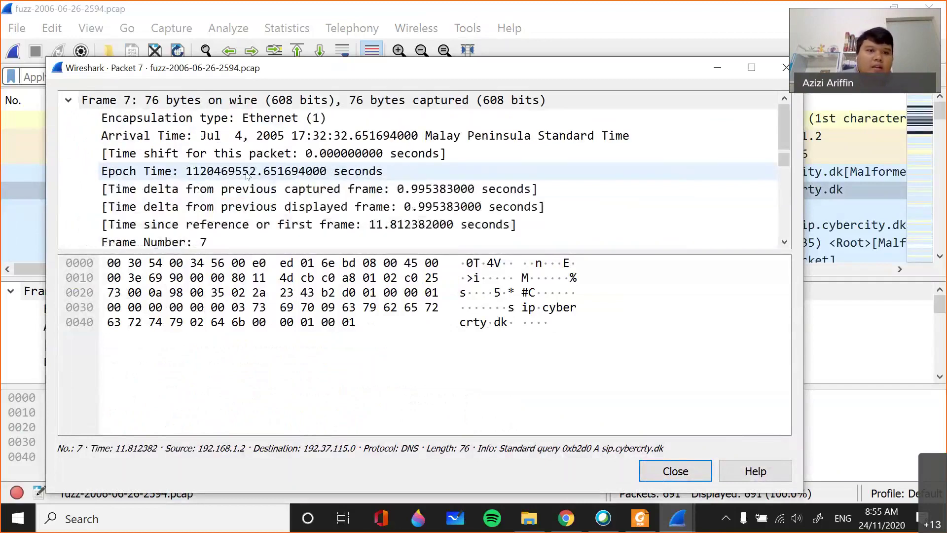
scroll(217, 172, "down", 5)
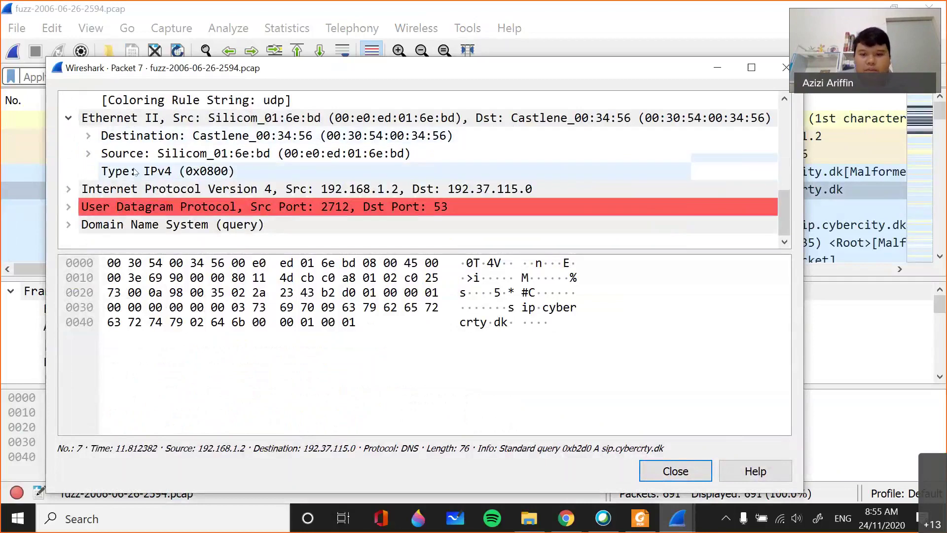
Step: Switch to Foxit Reader to view the 802.3 MAC frame figure in the Chapter 9 Wired LAN PDF
left_click(566, 518)
left_click(566, 517)
left_click(639, 518)
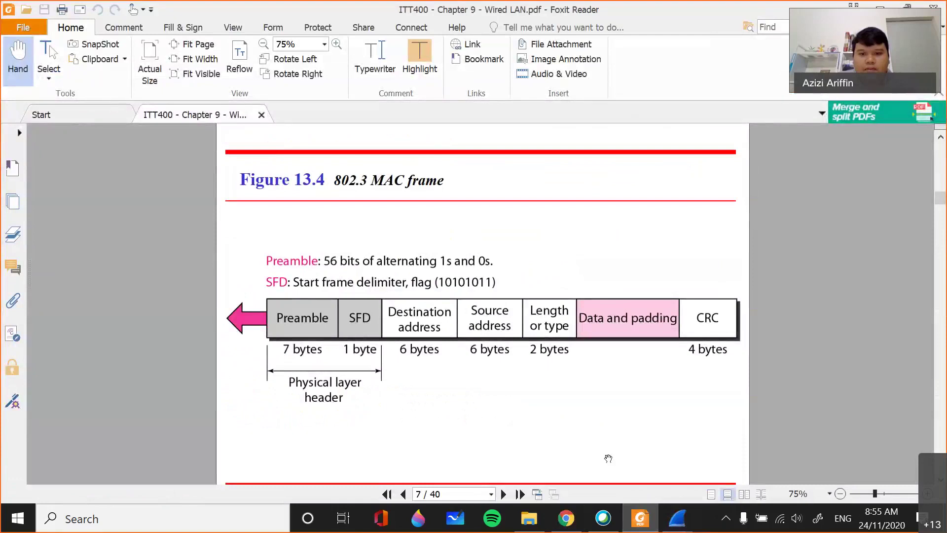
Step: Compare the Type field of packet 7's Ethernet II header in Wireshark with the 802.3 MAC frame figure in Foxit Reader
scroll(608, 458, "up", 1)
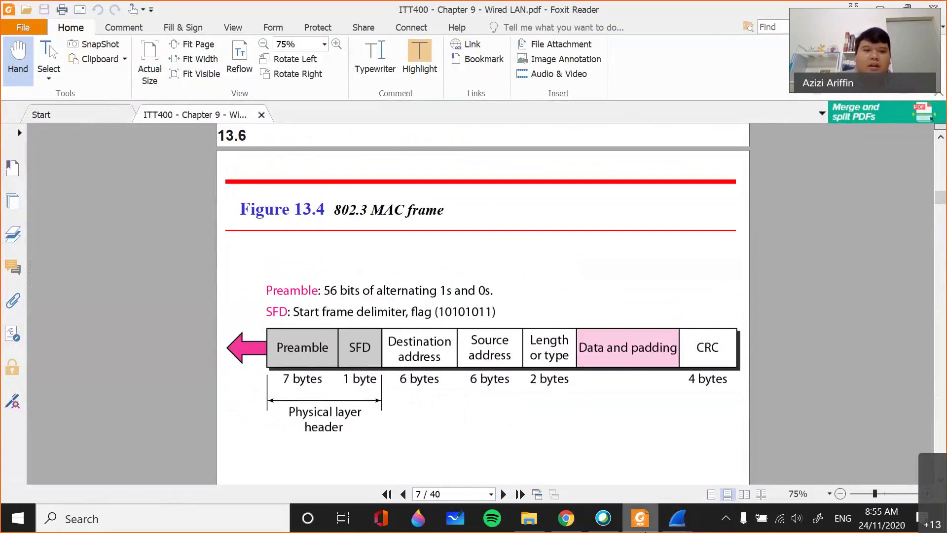
left_click(676, 518)
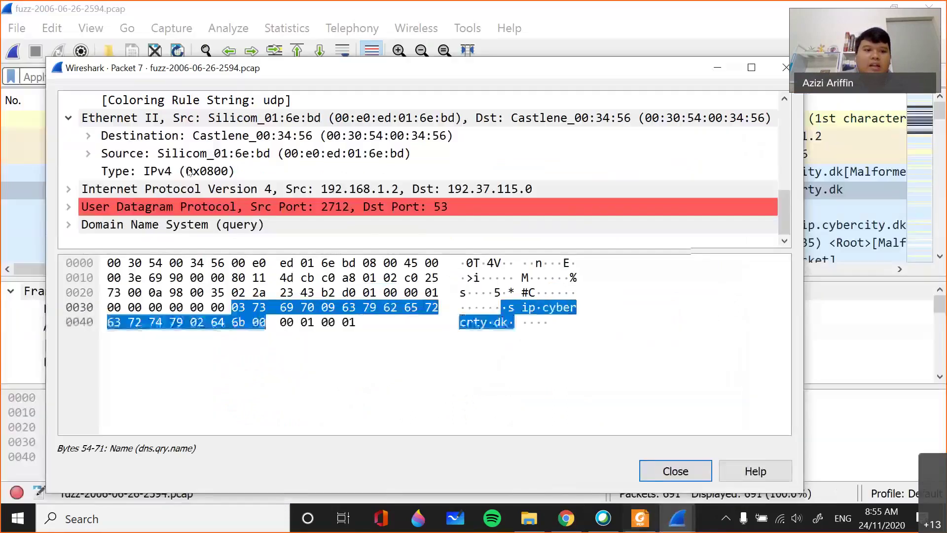
left_click(156, 172)
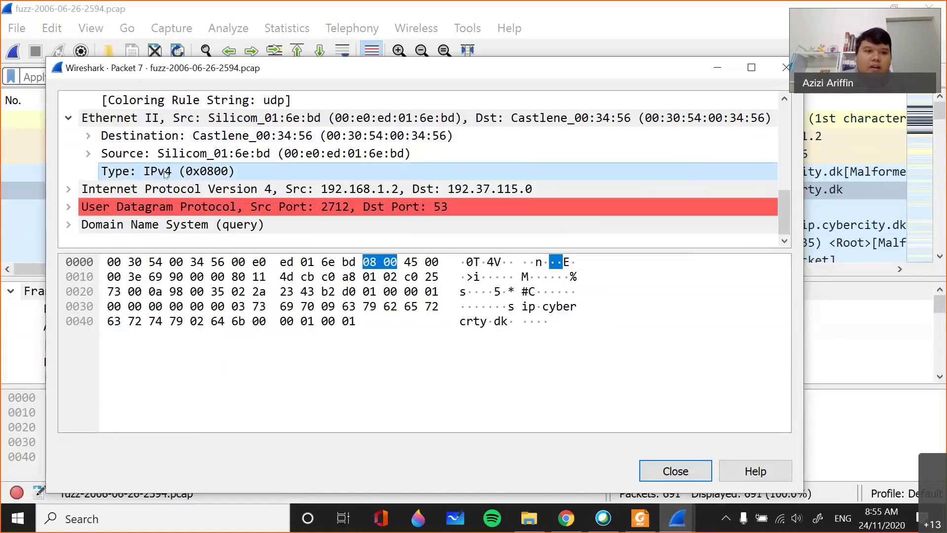
left_click(640, 517)
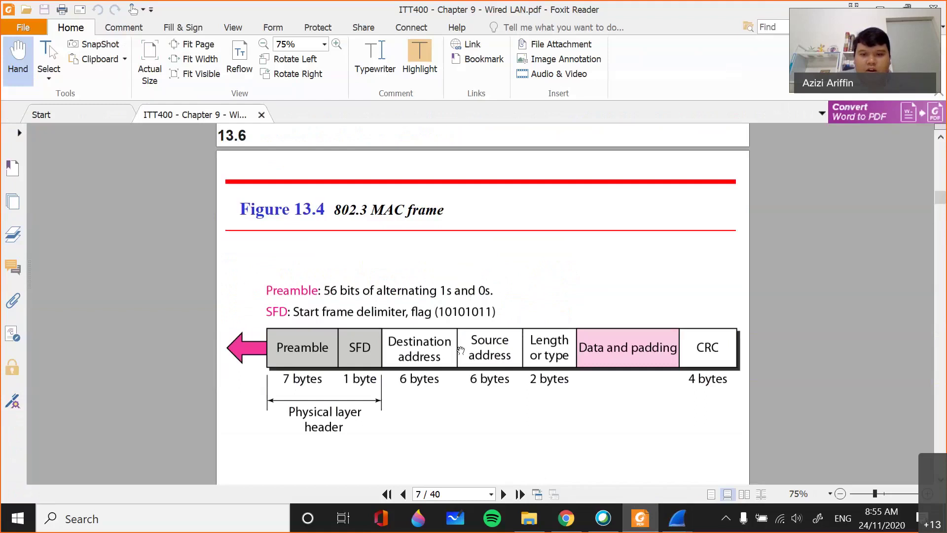
key("alt+Tab")
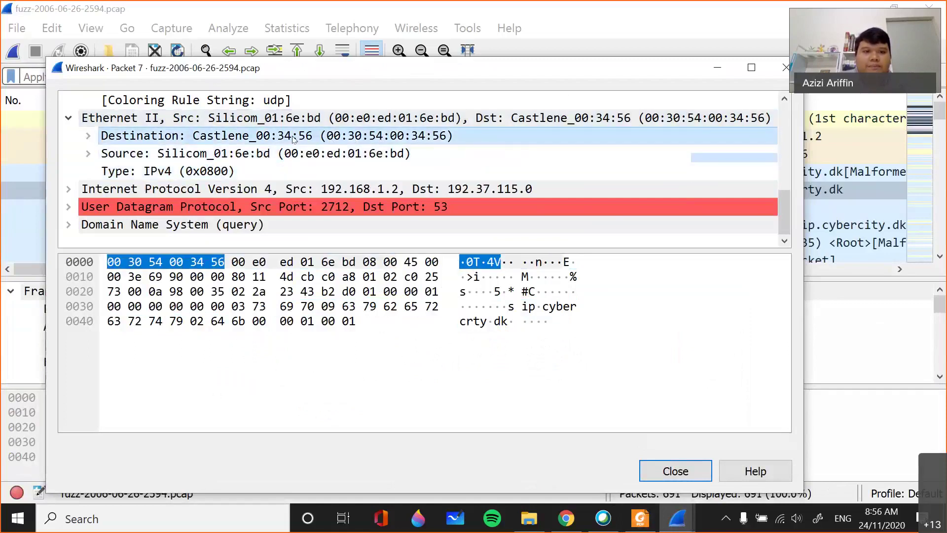
Step: Read through packet 7's Frame section, from encapsulation type and arrival time down to the Ethernet II header
scroll(444, 157, "up", 2)
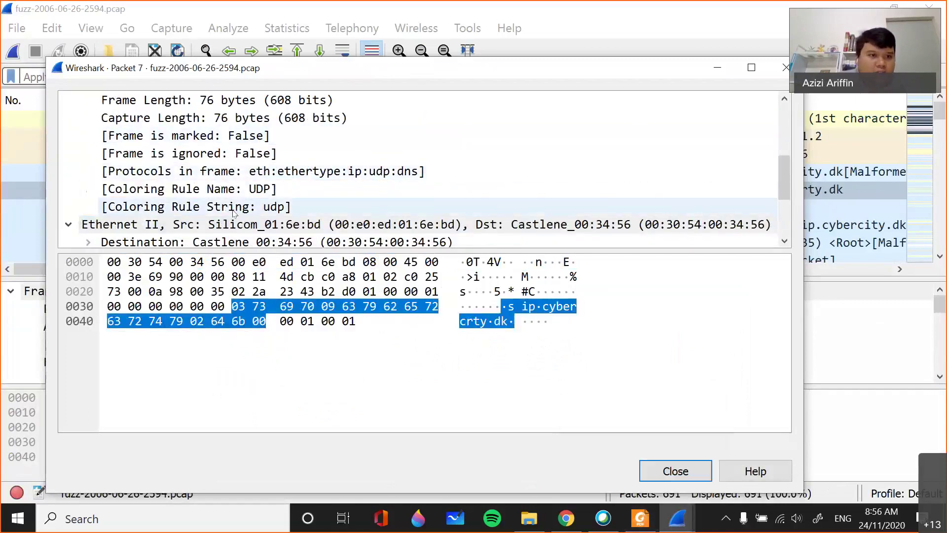
scroll(233, 212, "up", 3)
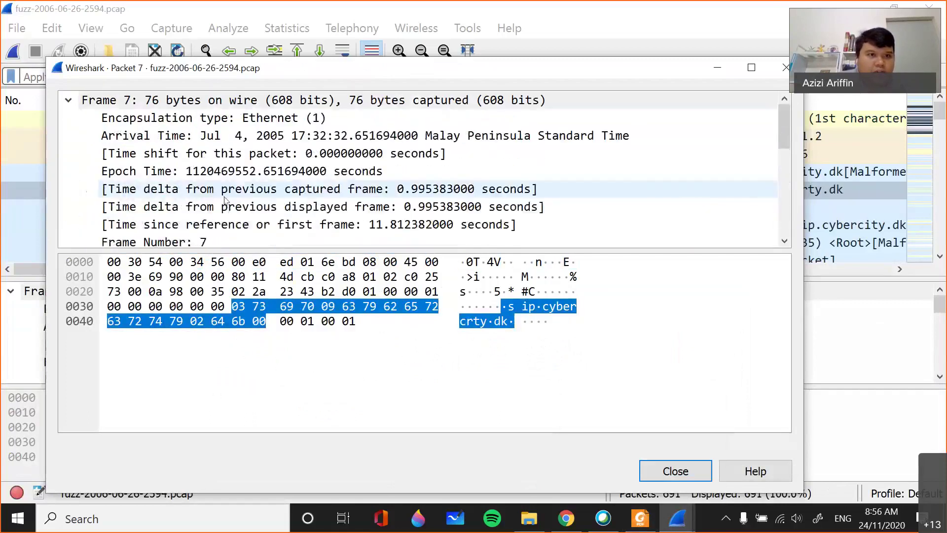
scroll(224, 200, "down", 4)
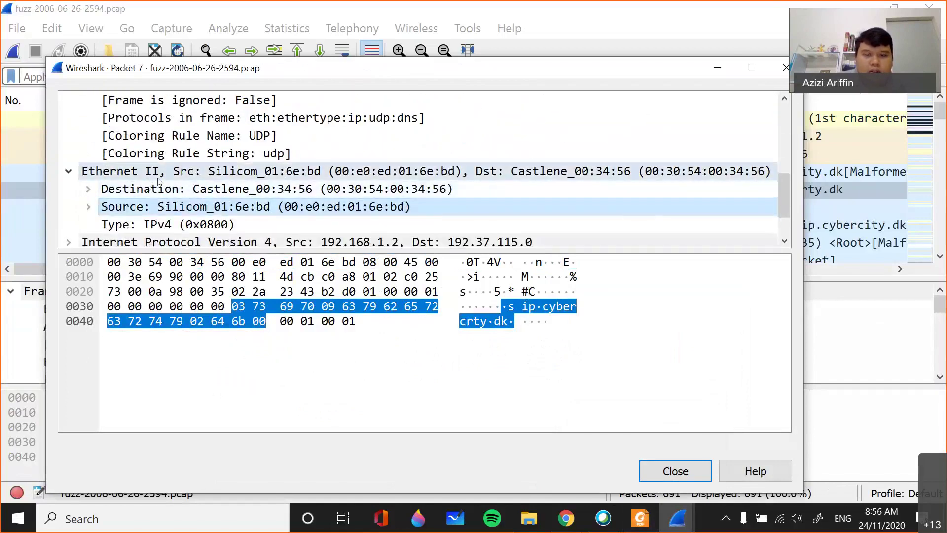
scroll(159, 191, "up", 1)
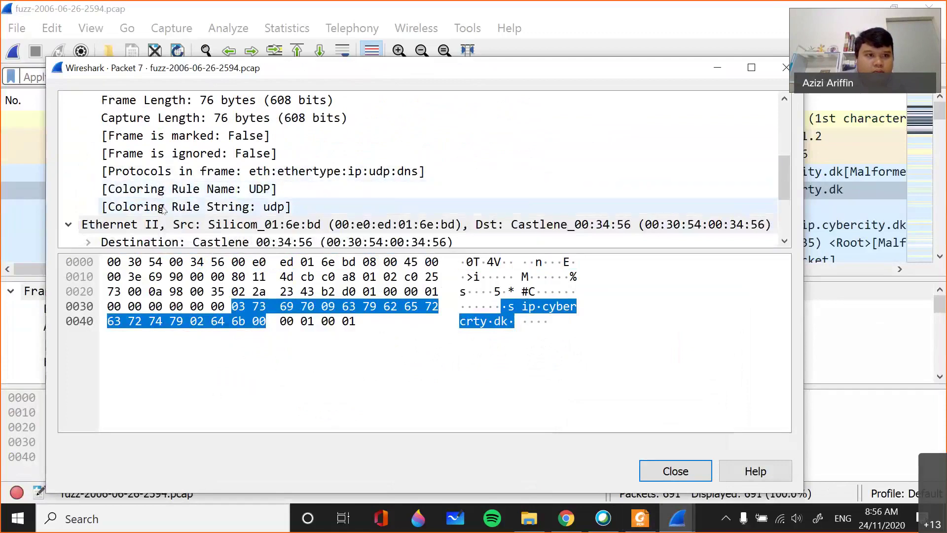
scroll(226, 231, "up", 1)
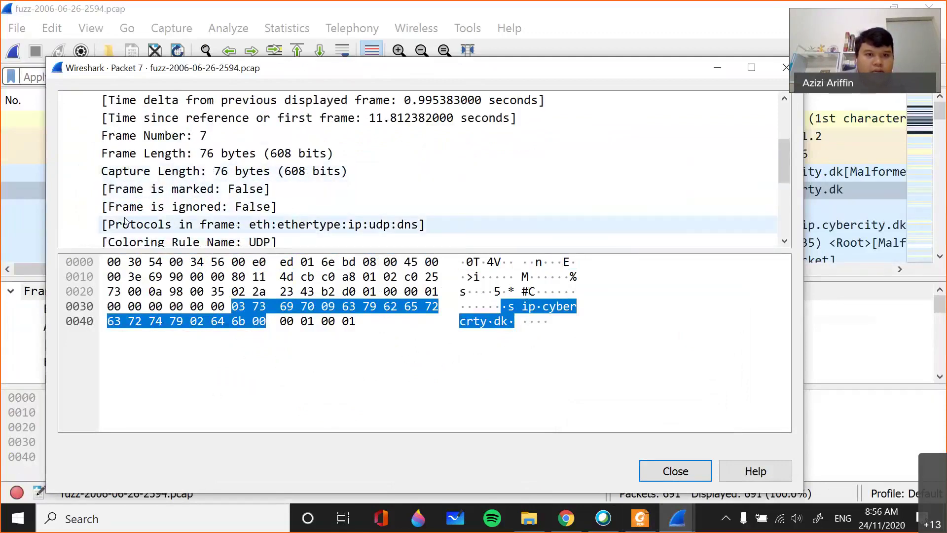
scroll(113, 225, "up", 1)
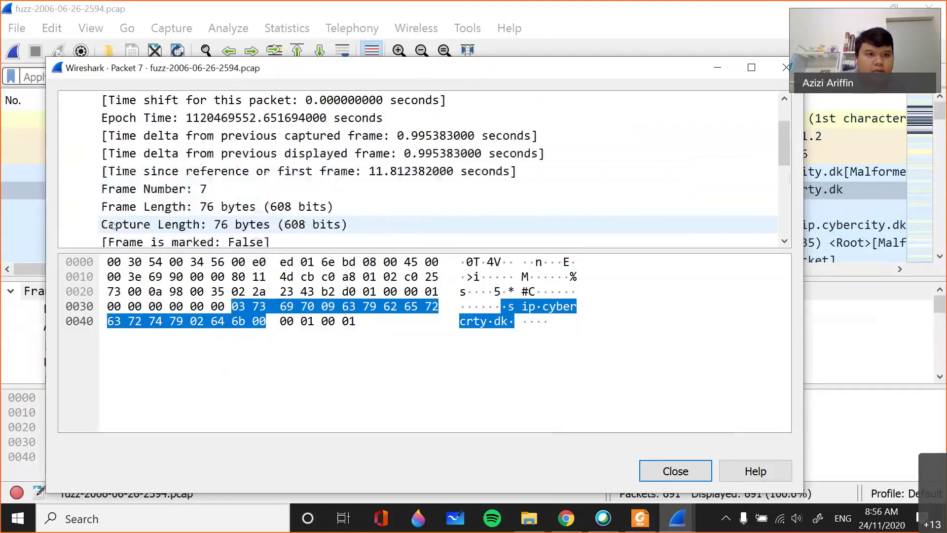
scroll(142, 209, "up", 1)
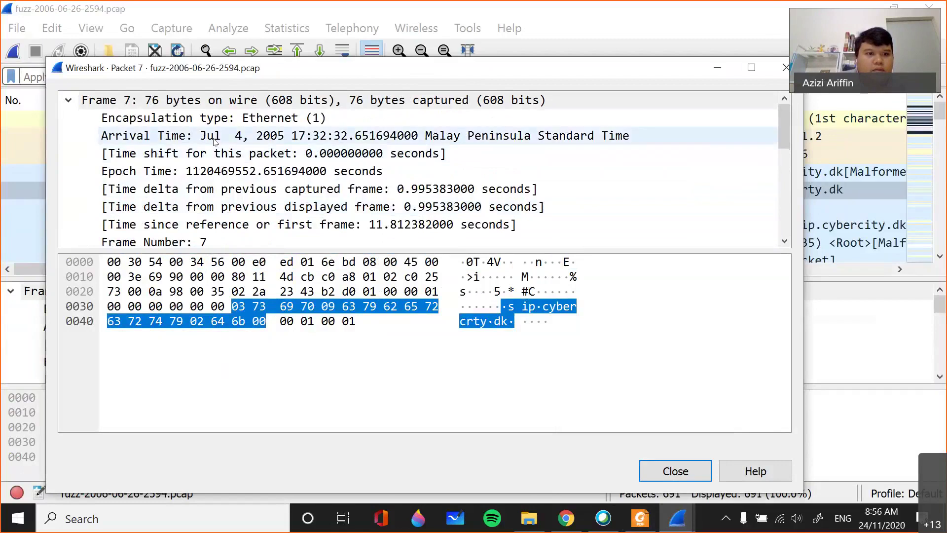
scroll(222, 197, "down", 2)
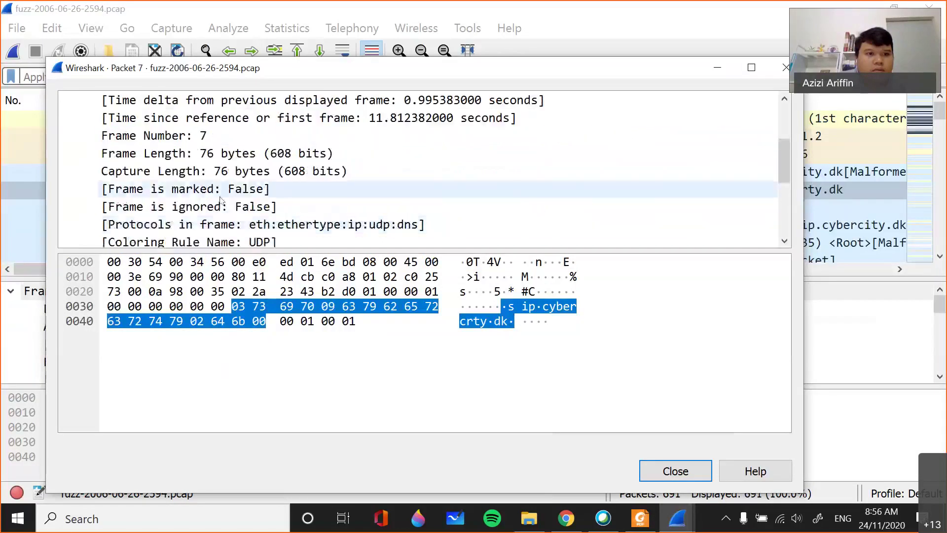
scroll(231, 208, "down", 1)
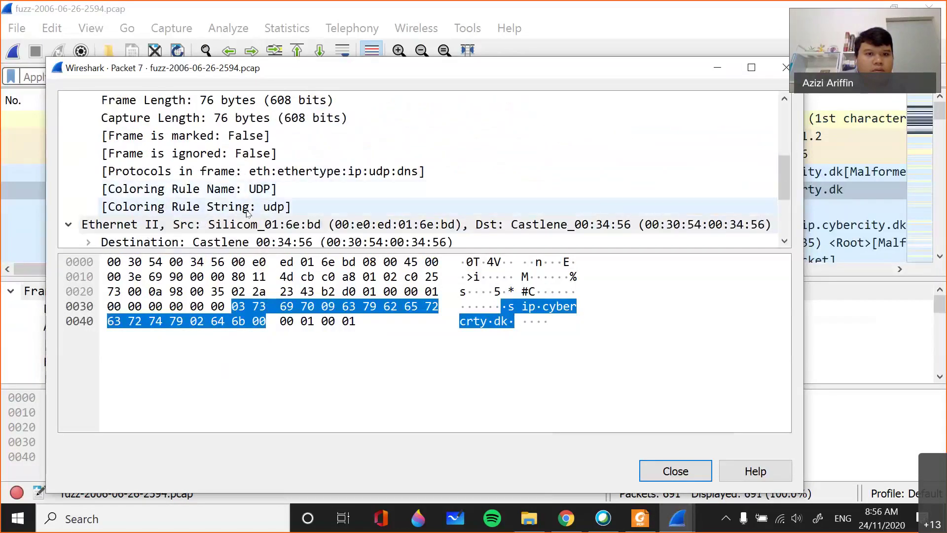
Step: Expand the Source and Destination entries under Ethernet II in packet 7 to view their address, LG bit and IG bit
scroll(257, 206, "down", 1)
left_click(257, 206)
left_click(88, 206)
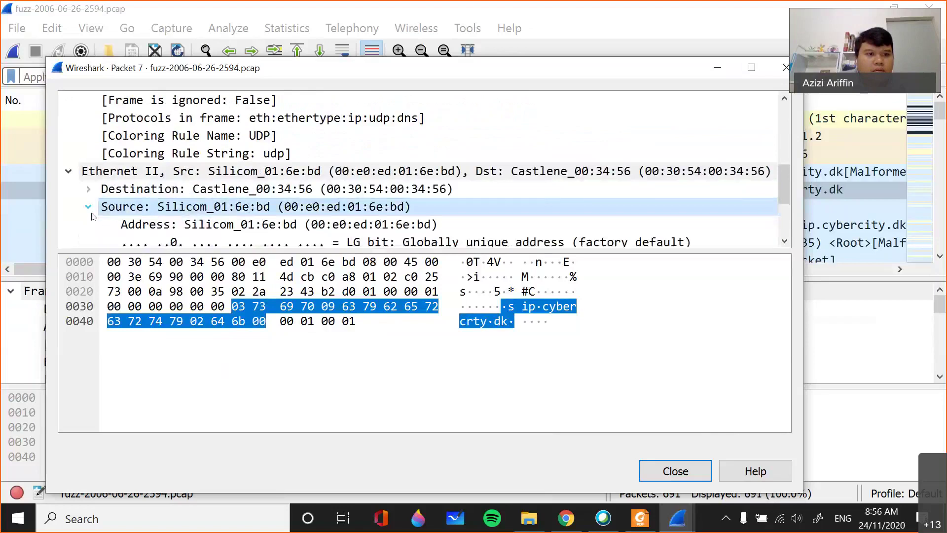
scroll(103, 213, "down", 1)
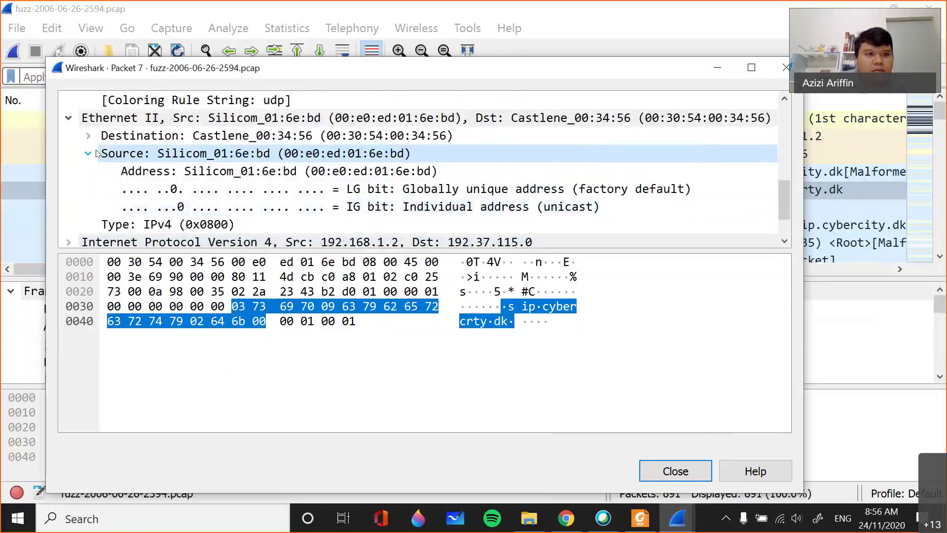
left_click(88, 136)
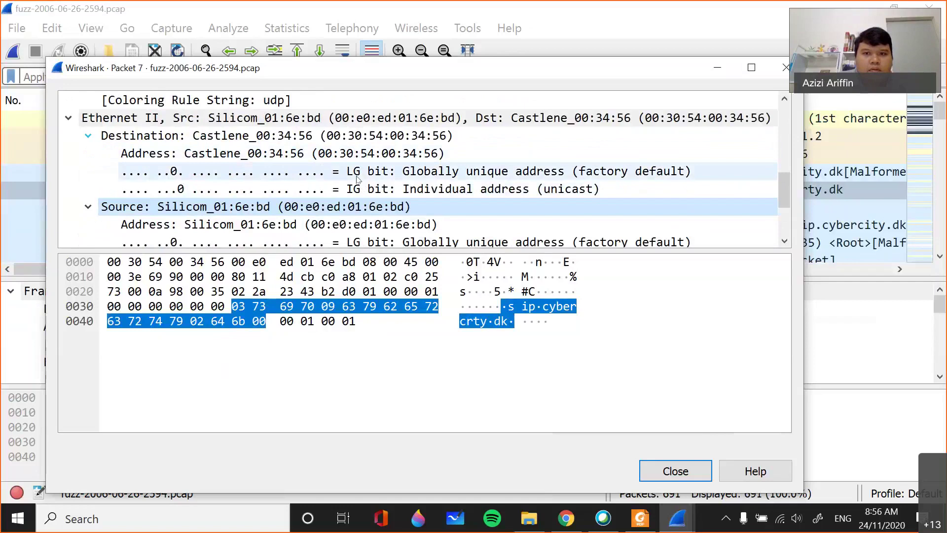
scroll(359, 176, "down", 2)
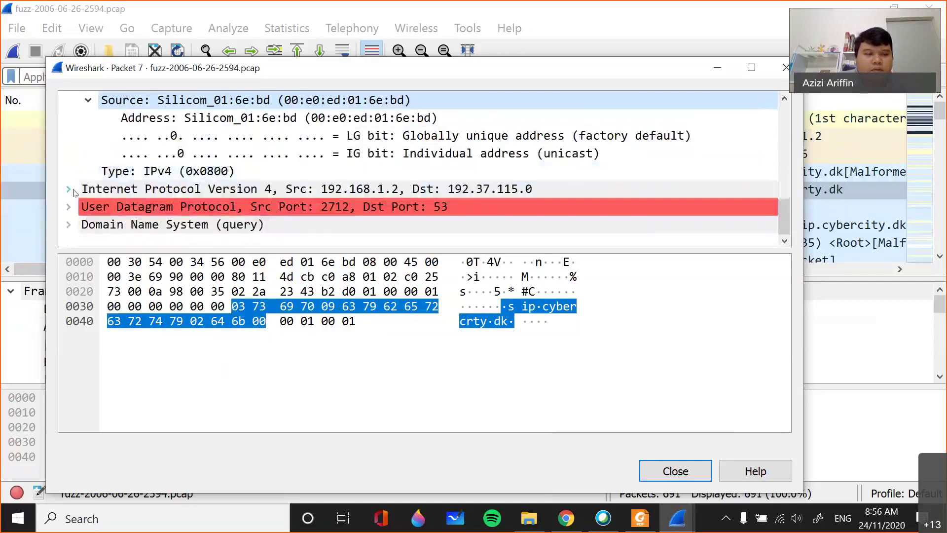
Step: Examine the expanded Ethernet II destination, source and type fields of packet 7 together with its Frame section
scroll(221, 167, "up", 2)
scroll(222, 169, "up", 2)
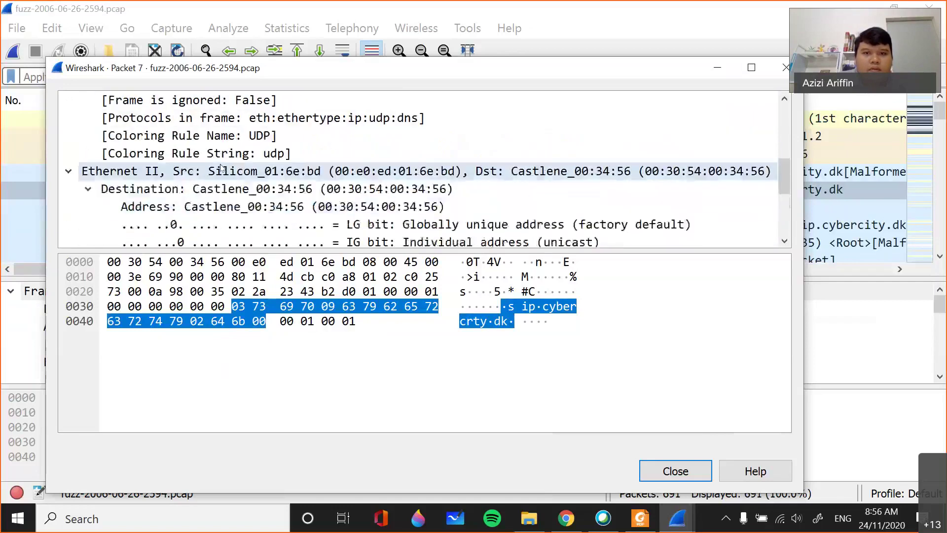
scroll(227, 171, "up", 3)
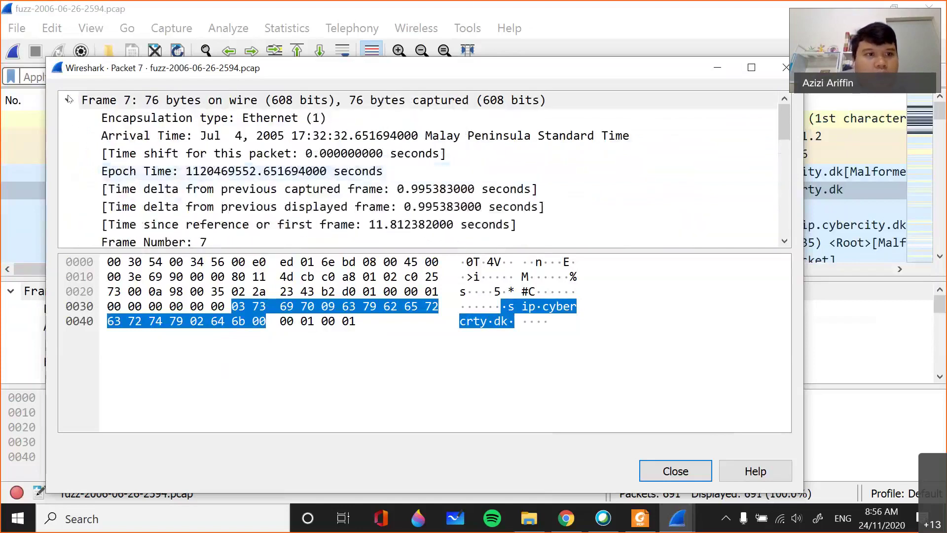
scroll(141, 156, "down", 3)
scroll(141, 156, "down", 1)
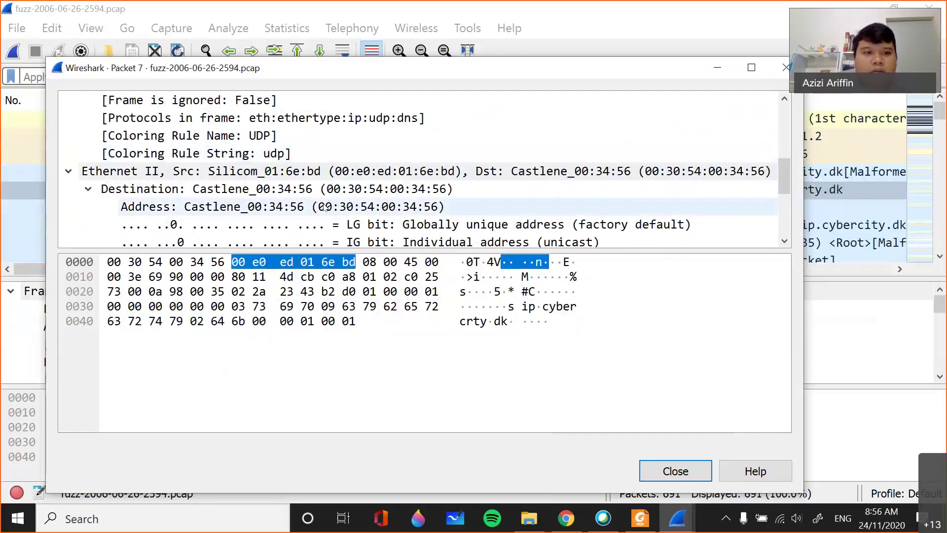
scroll(118, 203, "down", 1)
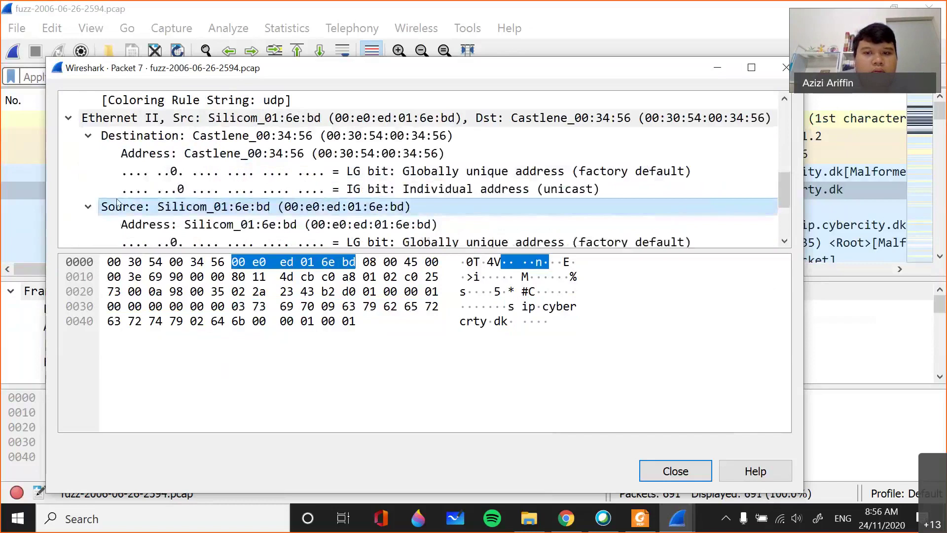
scroll(118, 203, "down", 1)
scroll(118, 202, "down", 1)
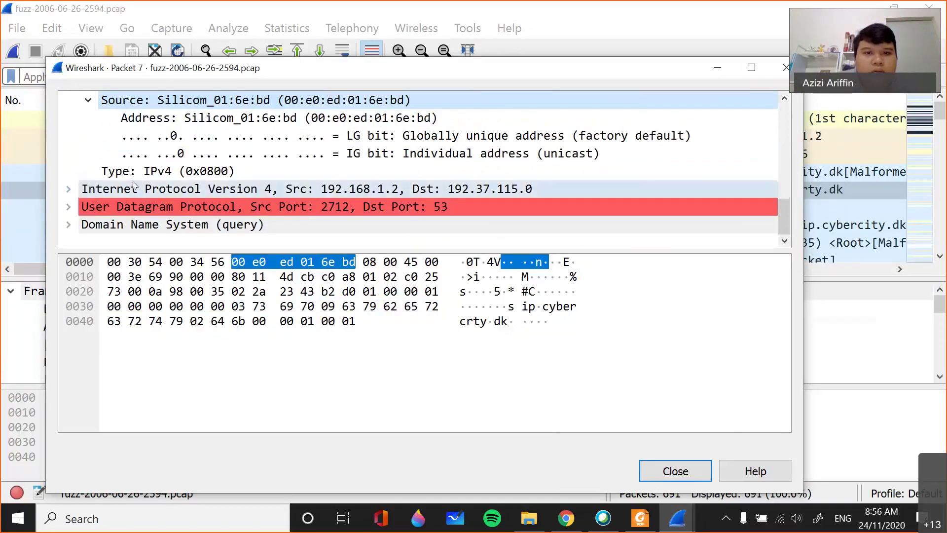
scroll(139, 179, "up", 1)
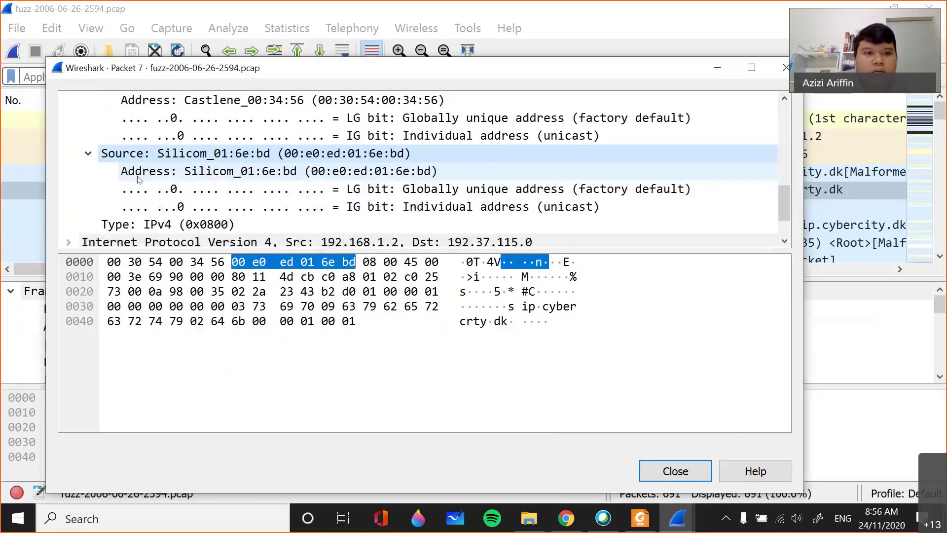
scroll(139, 180, "up", 2)
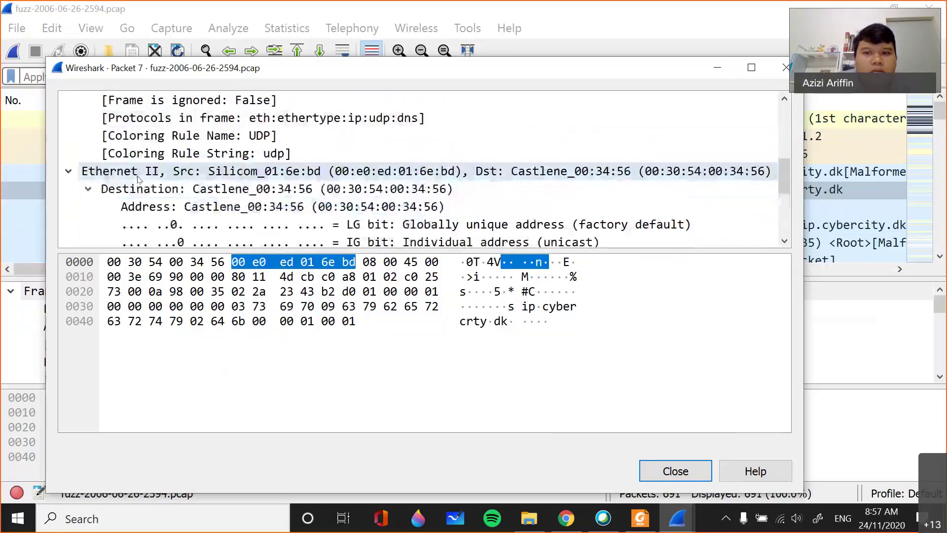
scroll(139, 179, "up", 1)
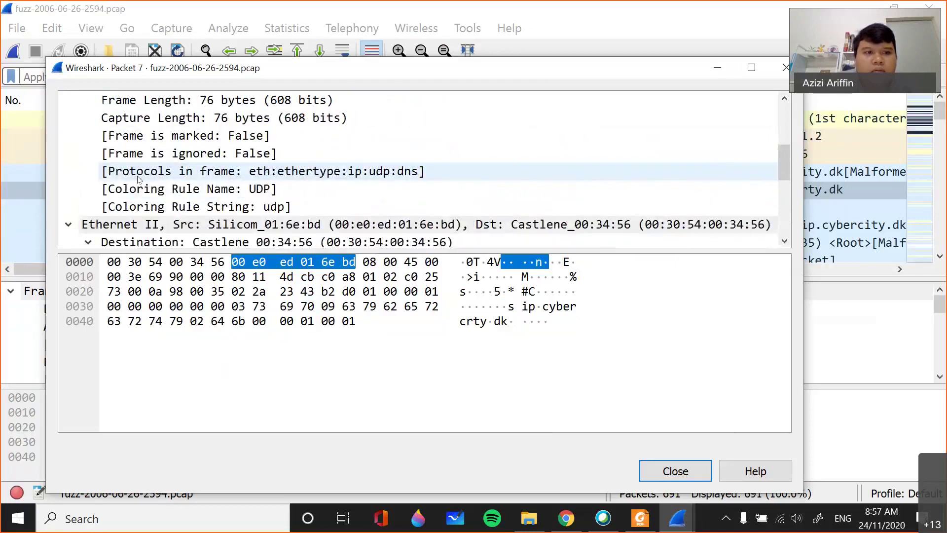
scroll(139, 180, "up", 2)
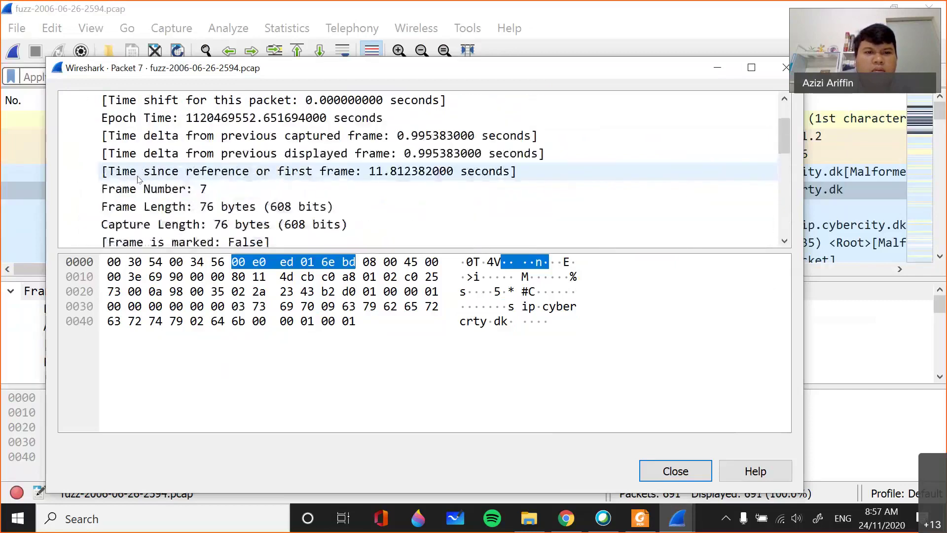
Step: Inspect the arrival time, time shift and epoch time fields in packet 7's Frame section, along with its length fields
scroll(139, 179, "up", 1)
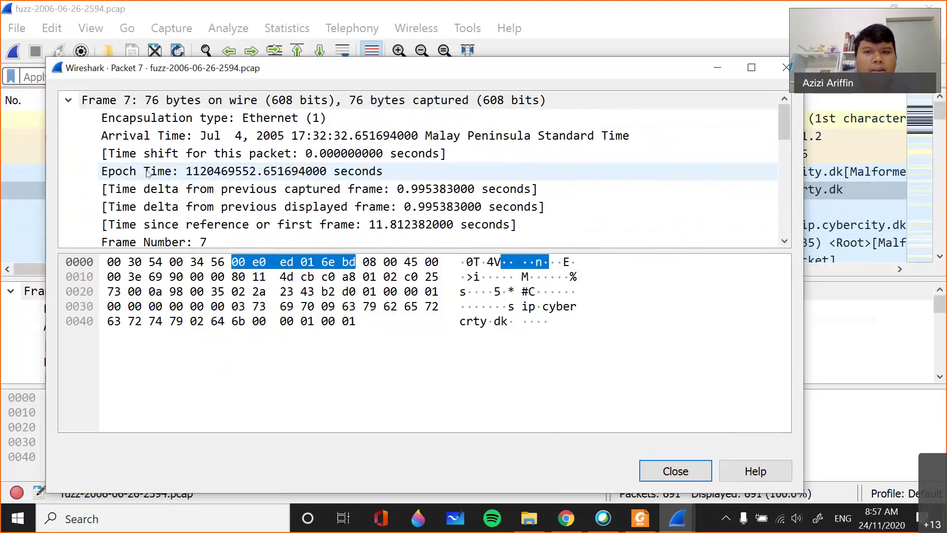
left_click(177, 142)
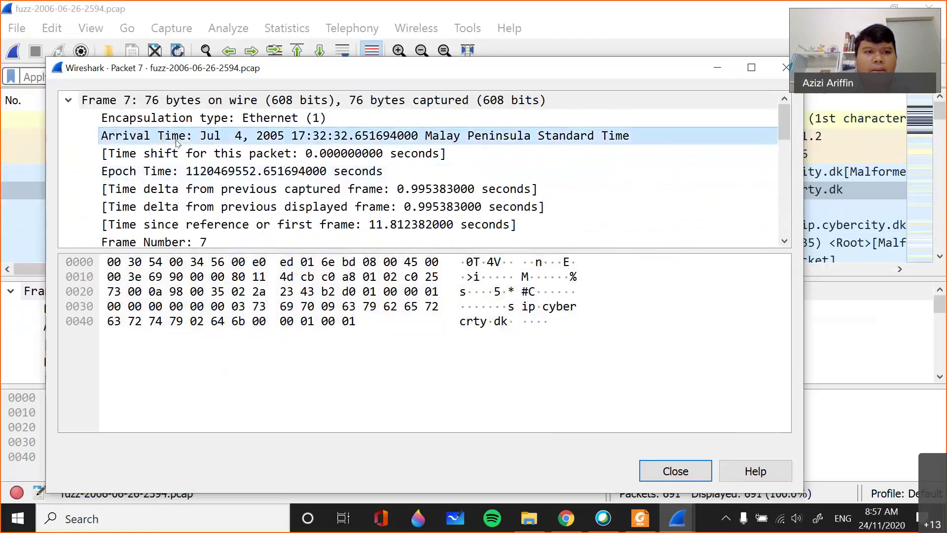
left_click(165, 154)
left_click(158, 172)
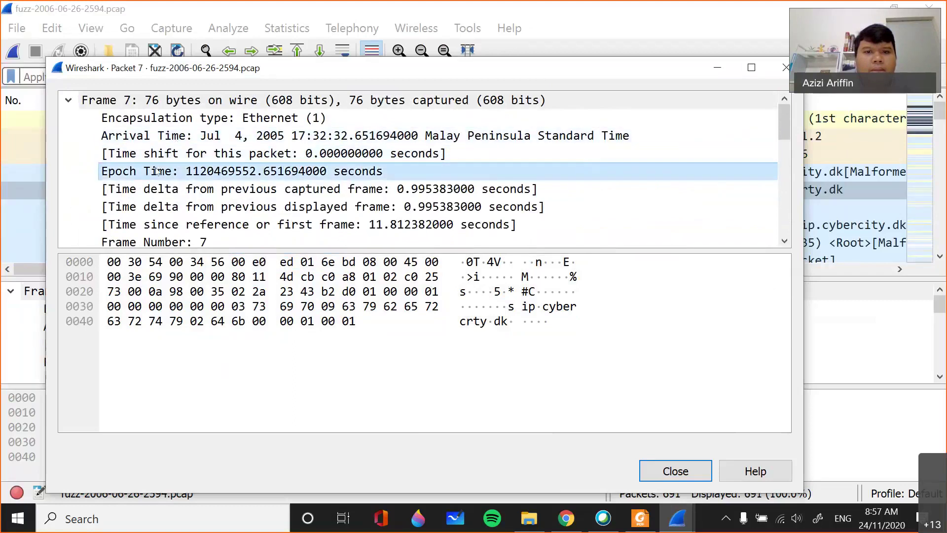
scroll(158, 178, "down", 2)
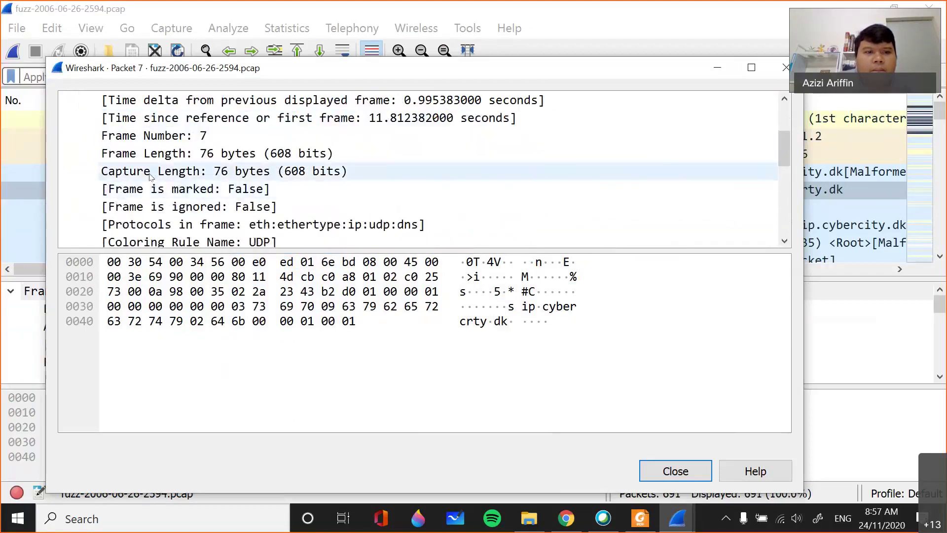
scroll(172, 170, "down", 1)
scroll(182, 205, "up", 3)
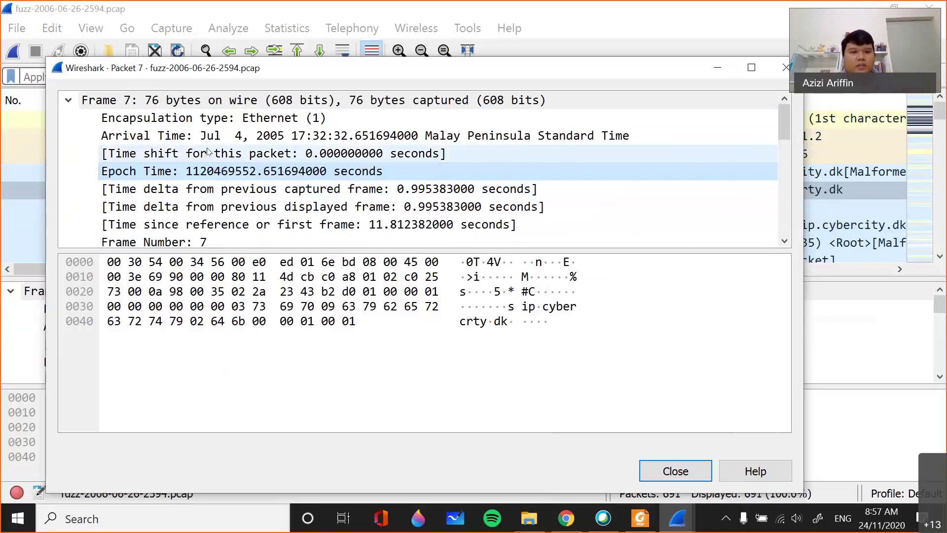
Step: Expand the Internet Protocol Version 4 section in packet 7's details
scroll(220, 155, "down", 2)
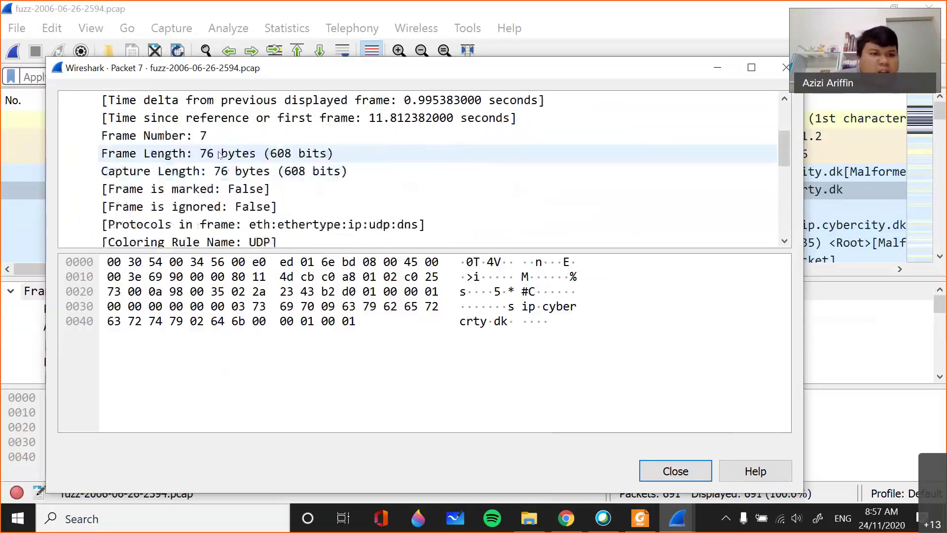
scroll(200, 165, "down", 4)
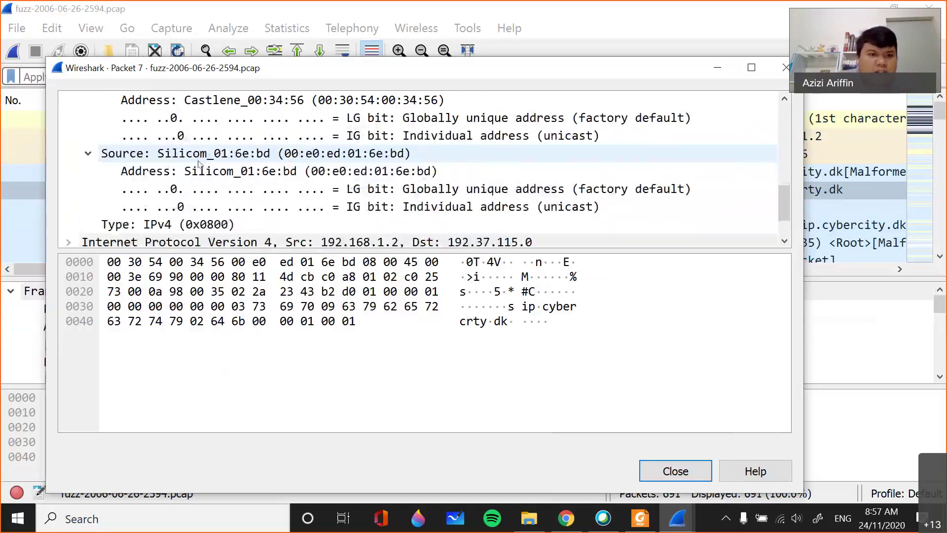
scroll(199, 164, "down", 1)
left_click(68, 189)
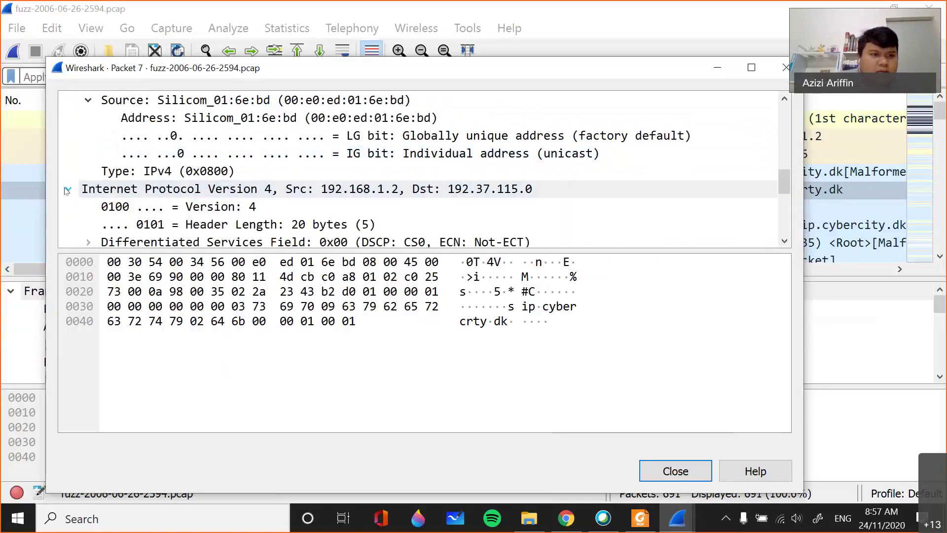
Step: Review the IPv4 header fields of packet 7 and select the Header Checksum field to locate its bytes in the hex dump
scroll(593, 209, "down", 1)
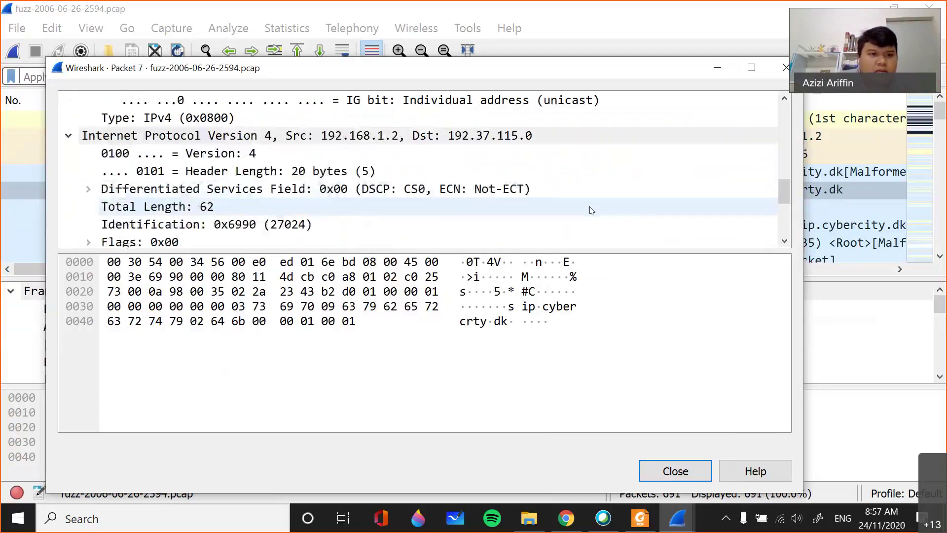
scroll(306, 172, "down", 1)
scroll(306, 173, "down", 2)
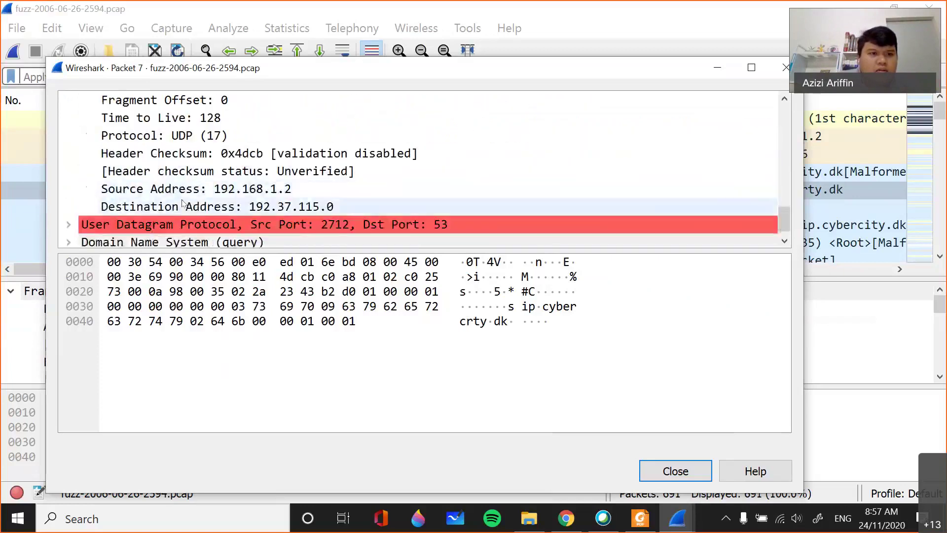
left_click(188, 157)
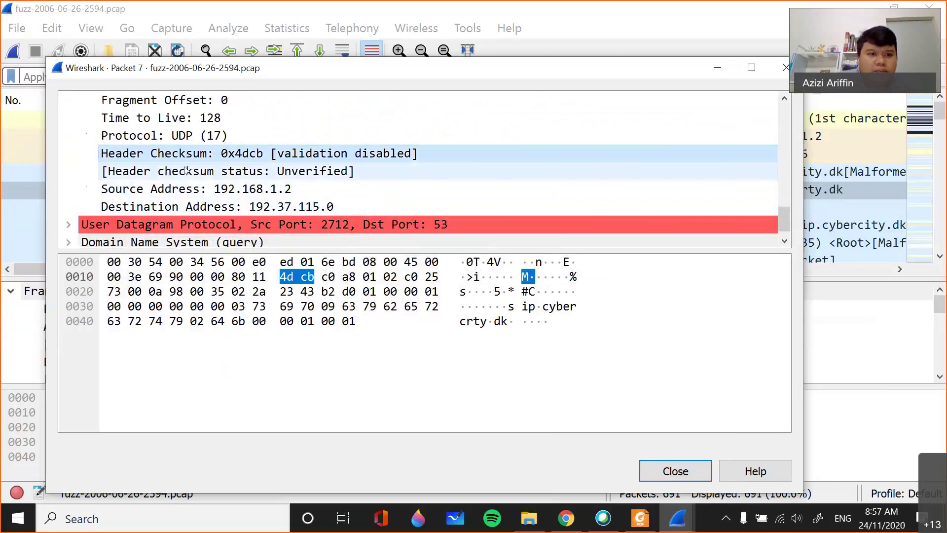
Step: Review packet 7's Frame section again and select the Ethernet II Source field to locate its bytes in the hex dump
scroll(185, 170, "up", 4)
scroll(185, 177, "up", 4)
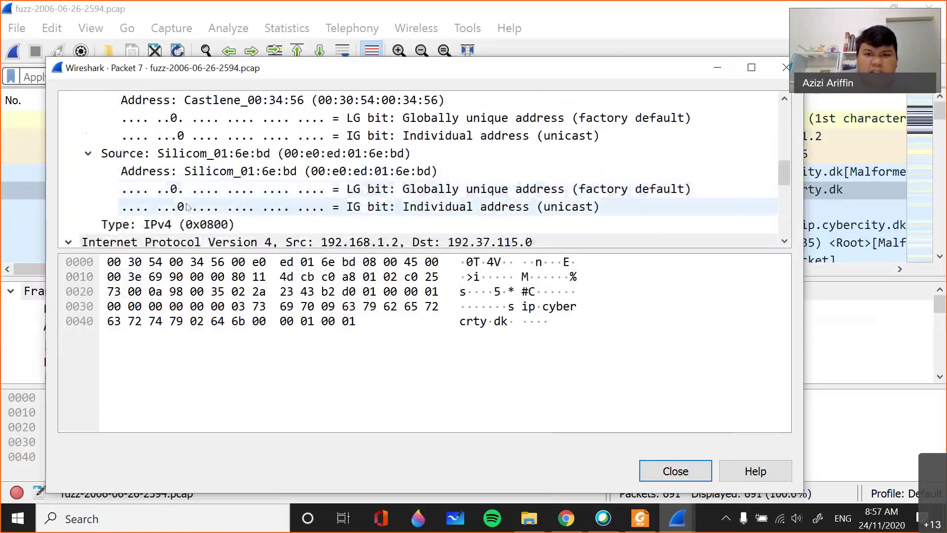
scroll(188, 206, "up", 2)
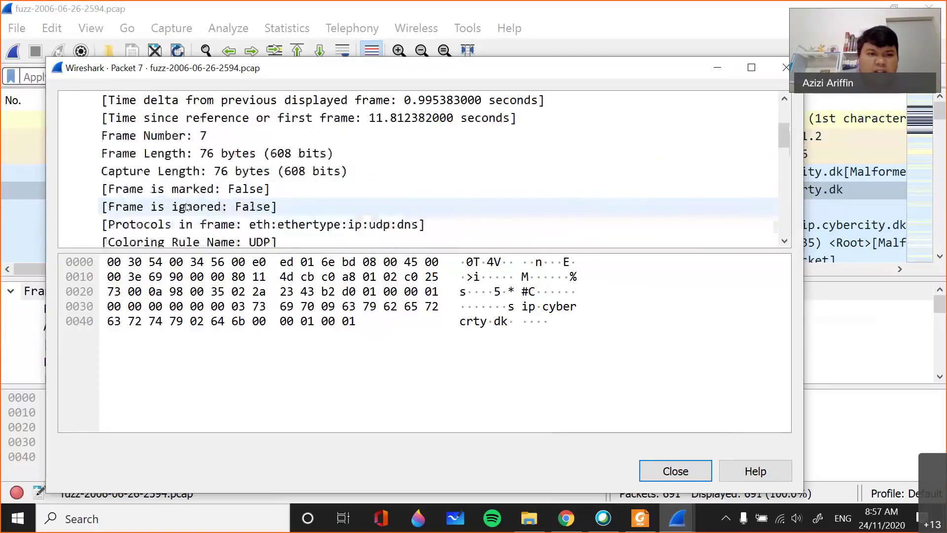
scroll(187, 206, "up", 1)
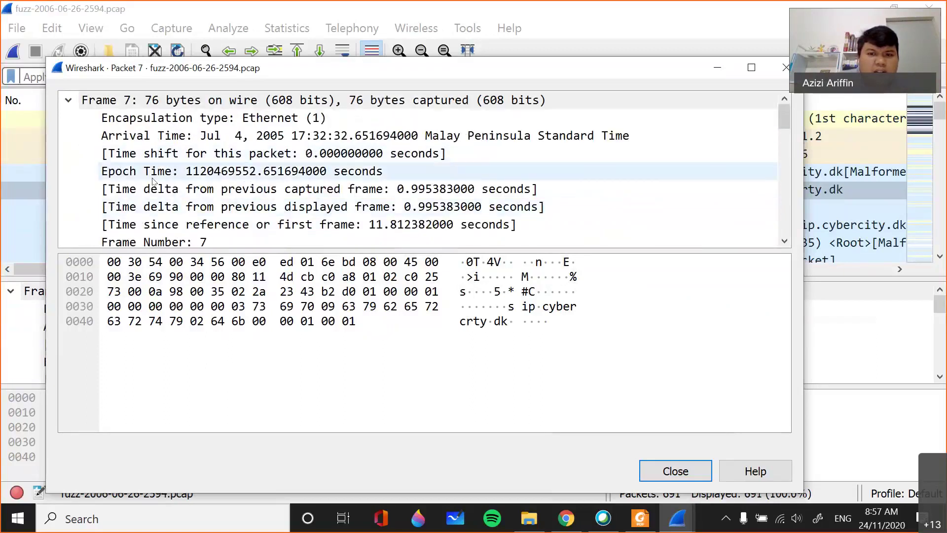
scroll(148, 212, "down", 1)
scroll(148, 213, "down", 2)
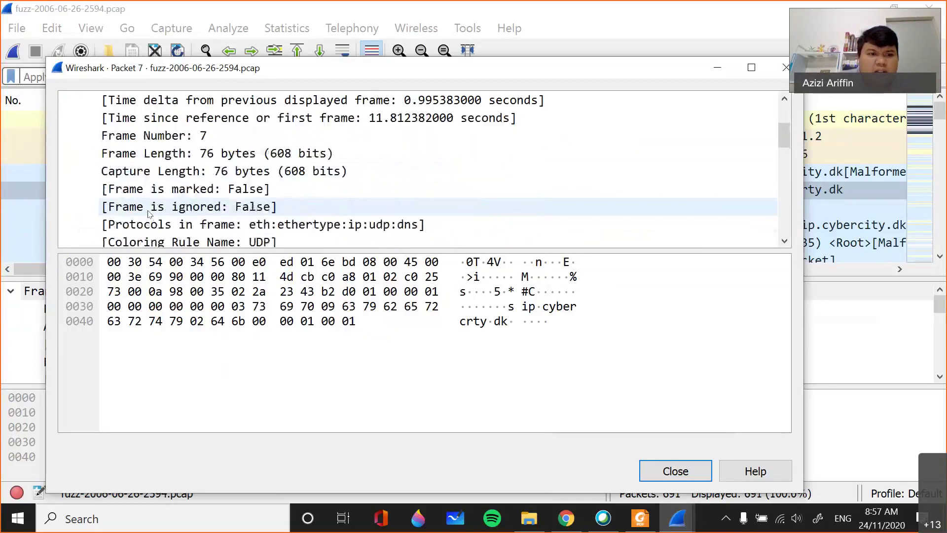
scroll(148, 213, "down", 2)
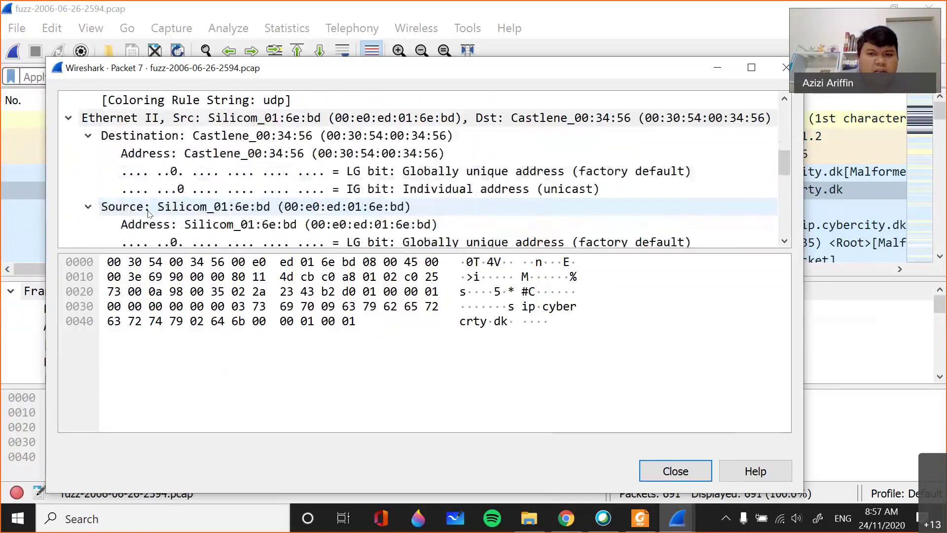
left_click(148, 207)
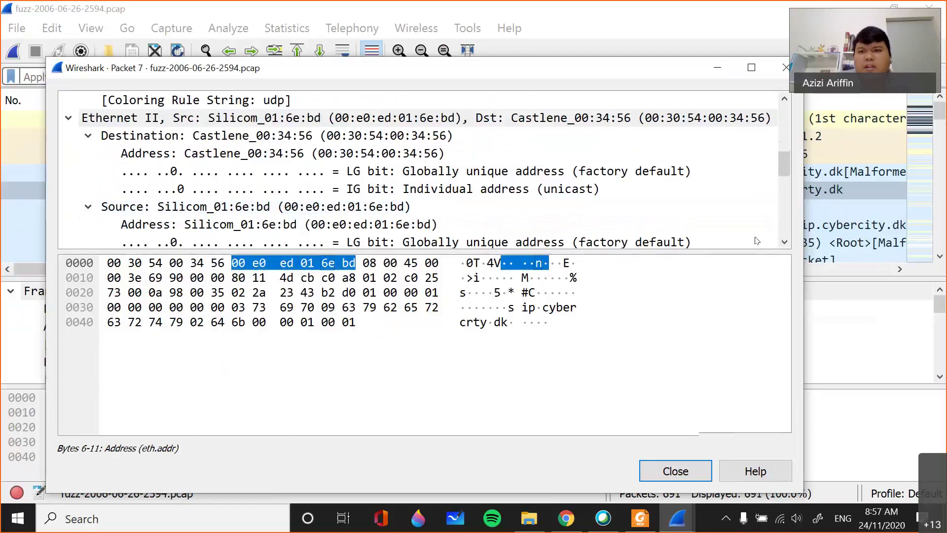
Step: Minimize the packet 7 window and switch to the Wired LAN PDF in Foxit Reader to examine Figure 13.4, the 802.3 MAC frame
left_click(717, 67)
left_click(640, 518)
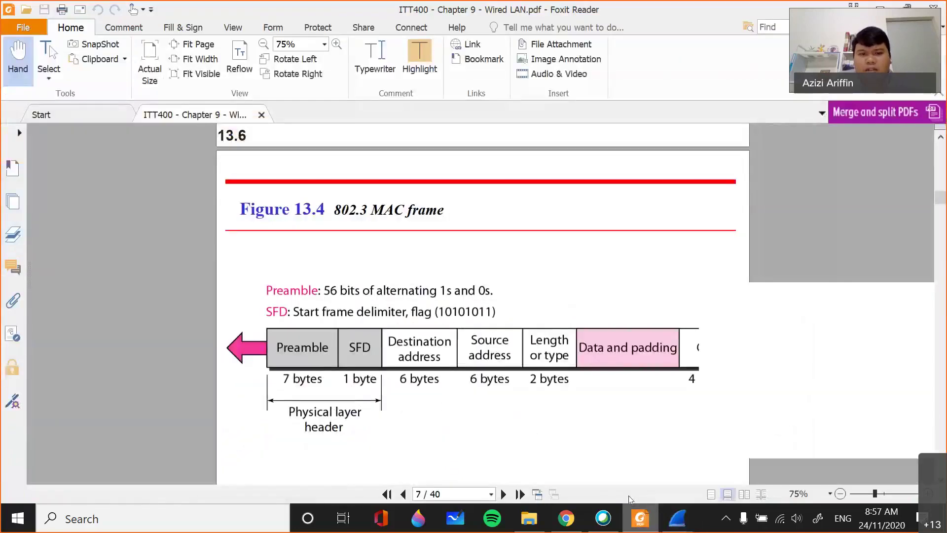
scroll(321, 365, "down", 1)
scroll(321, 365, "up", 1)
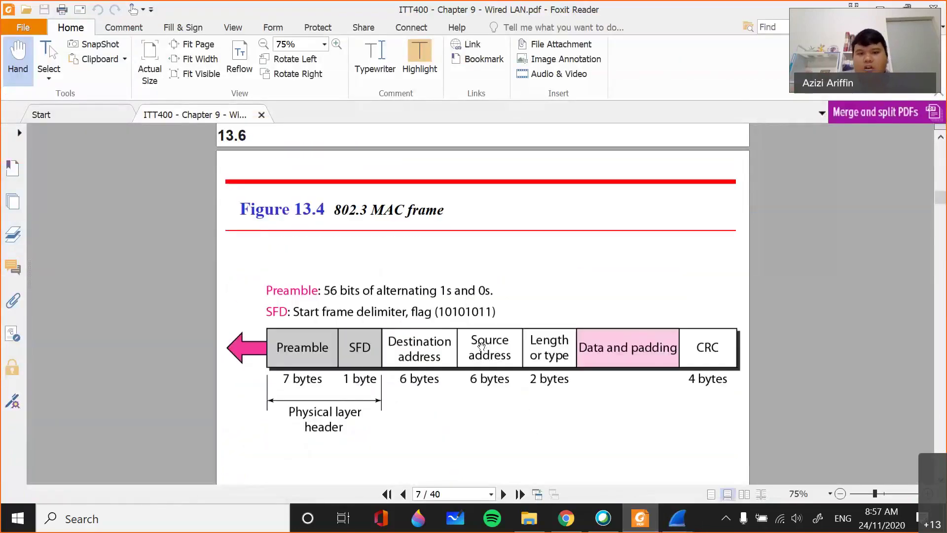
scroll(726, 309, "down", 3)
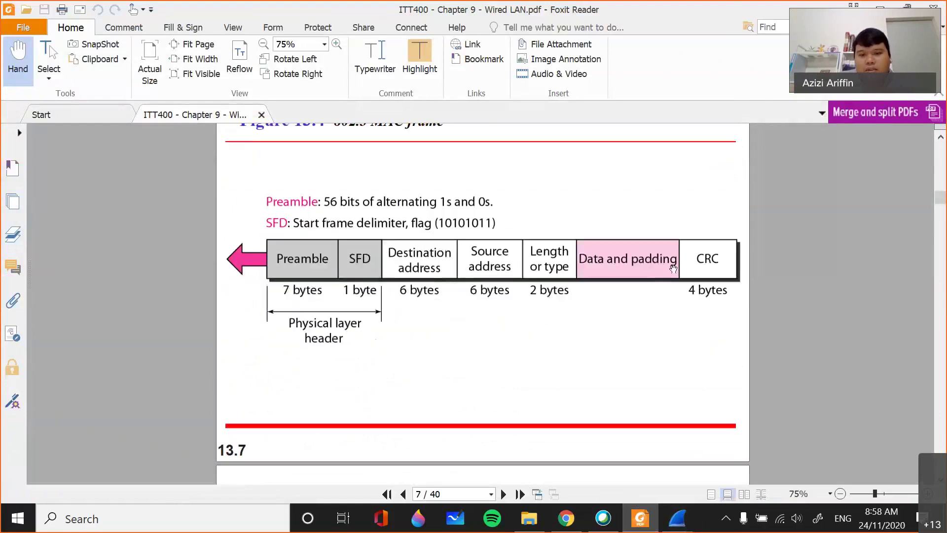